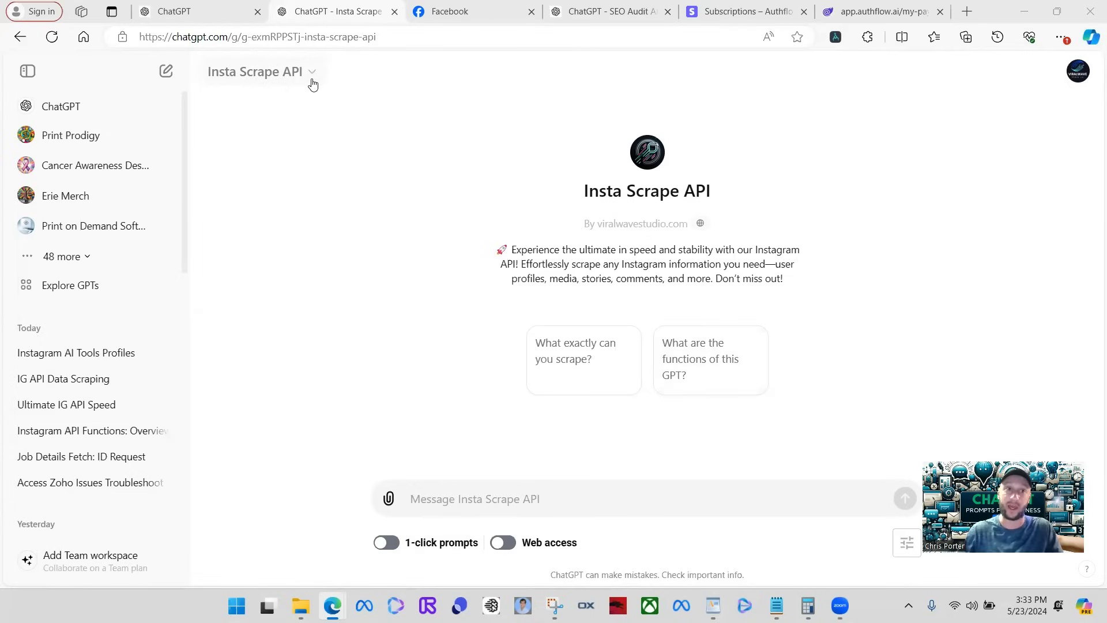
Open the Insta Scrape API GPT's editor and scroll the Configure settings down to its rocketapi action
click(312, 77)
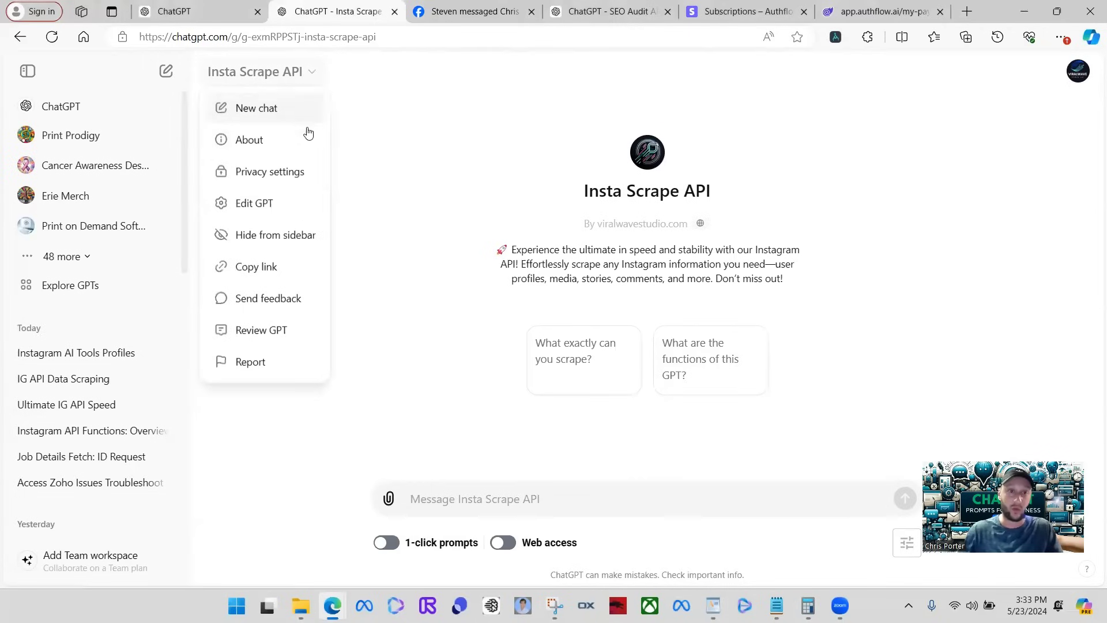
click(292, 213)
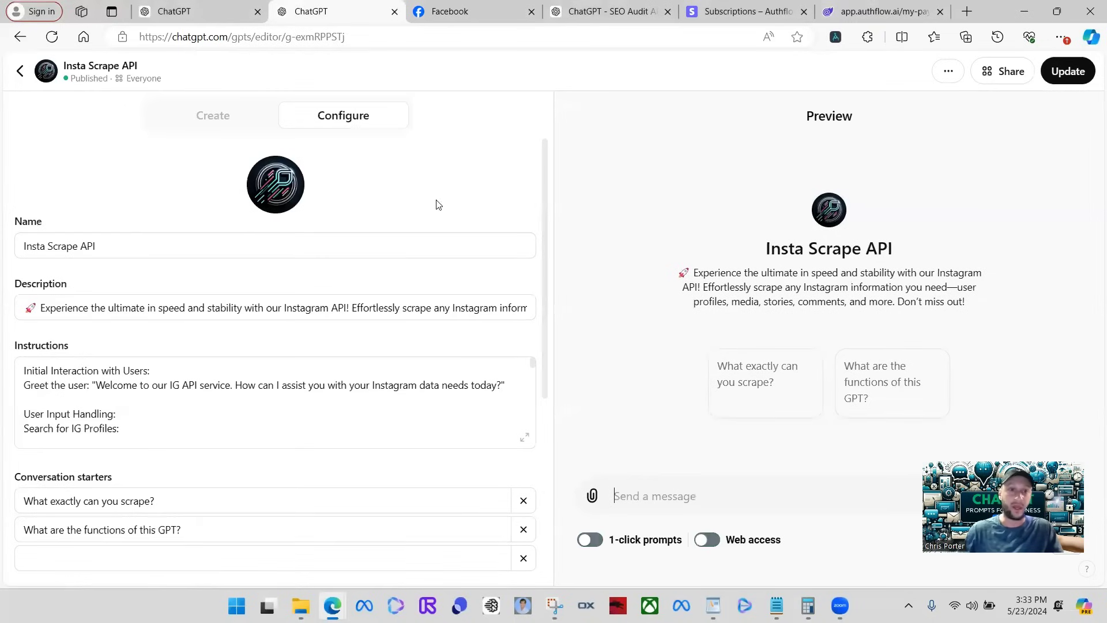
scroll(296, 457, down, 5)
scroll(296, 457, up, 5)
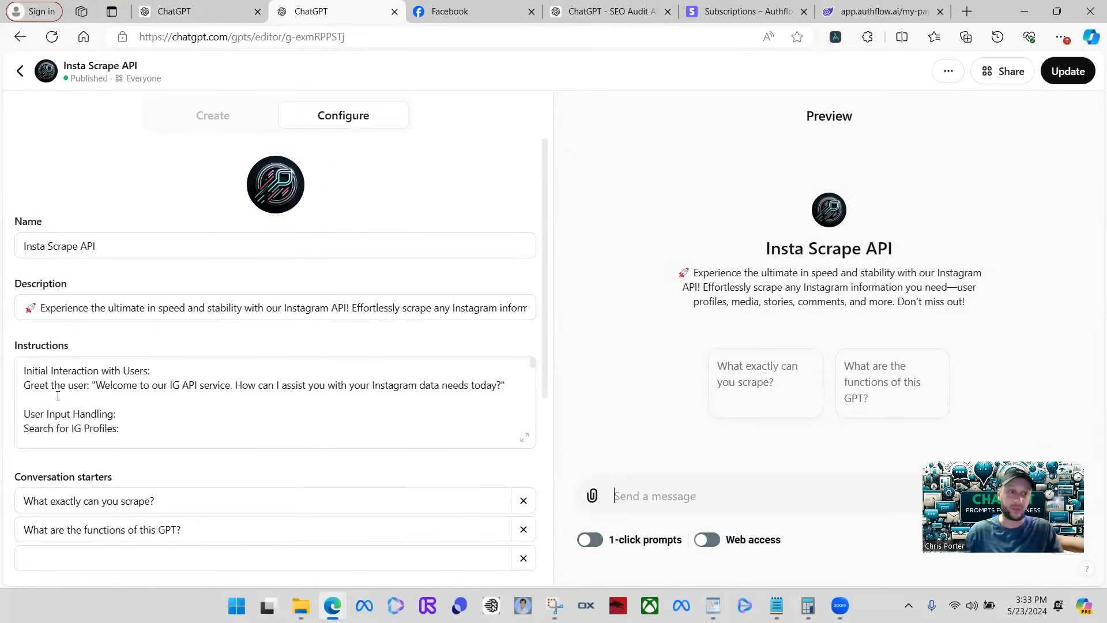
scroll(222, 363, down, 1)
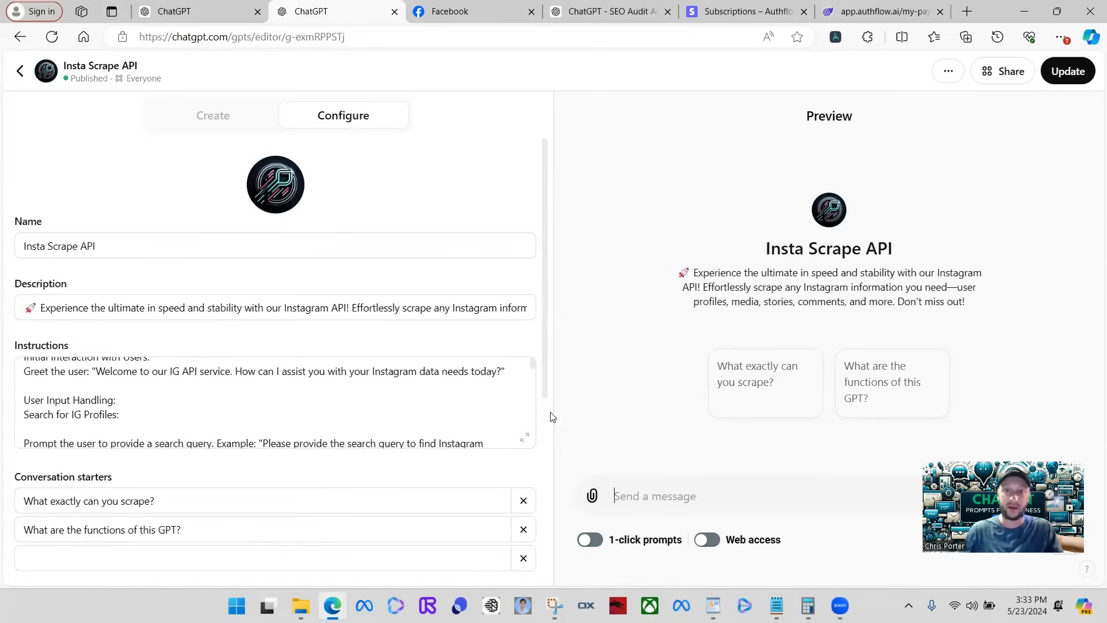
scroll(482, 475, down, 5)
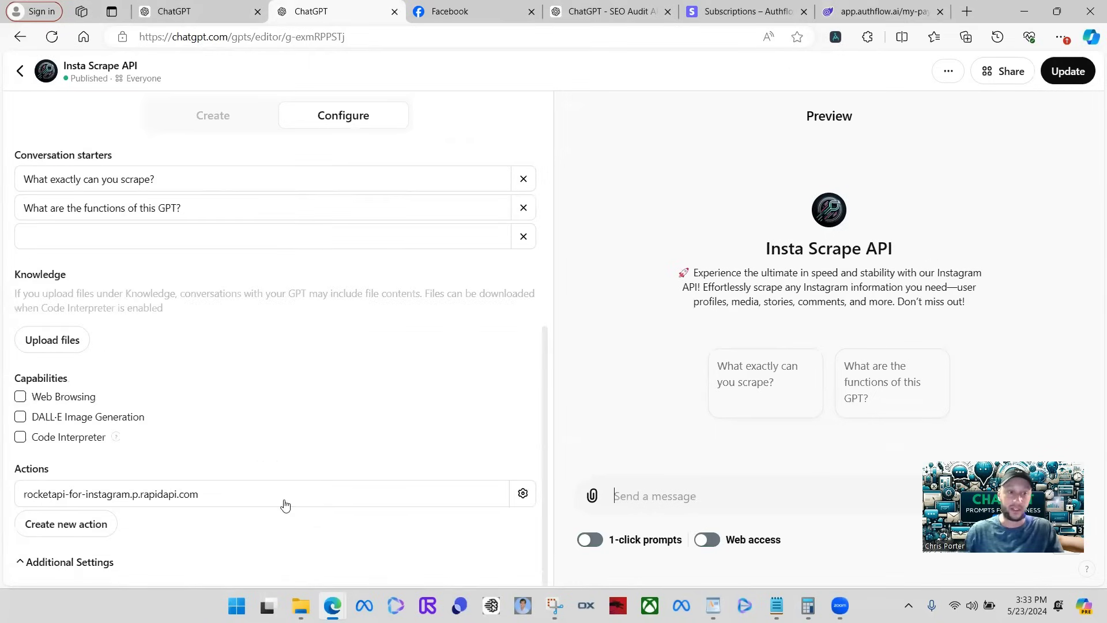
click(131, 500)
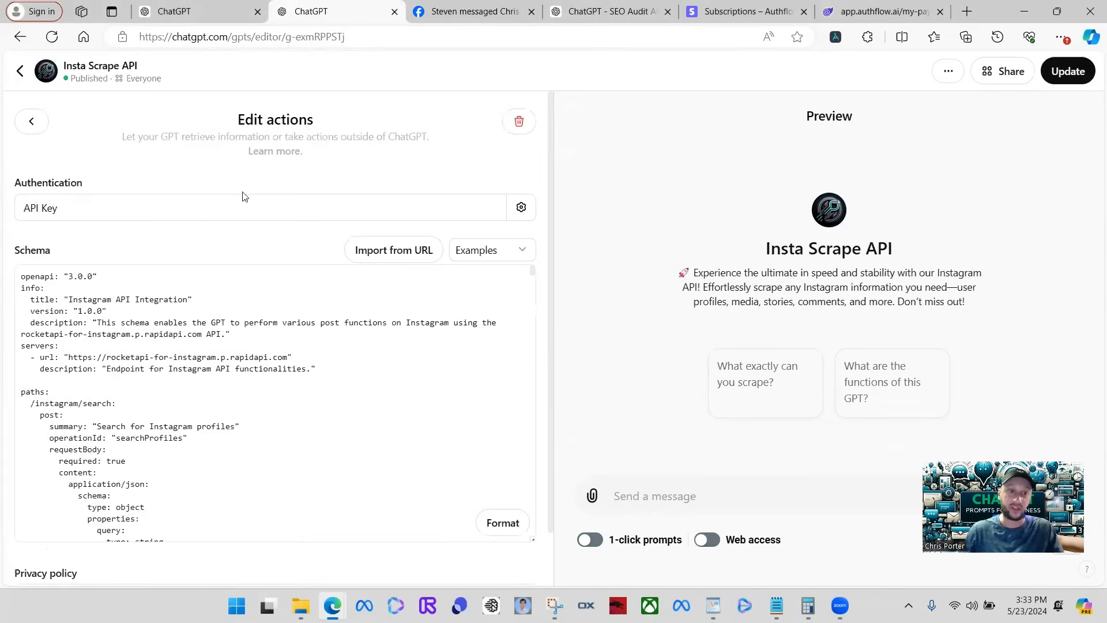
scroll(267, 247, down, 2)
scroll(267, 248, up, 2)
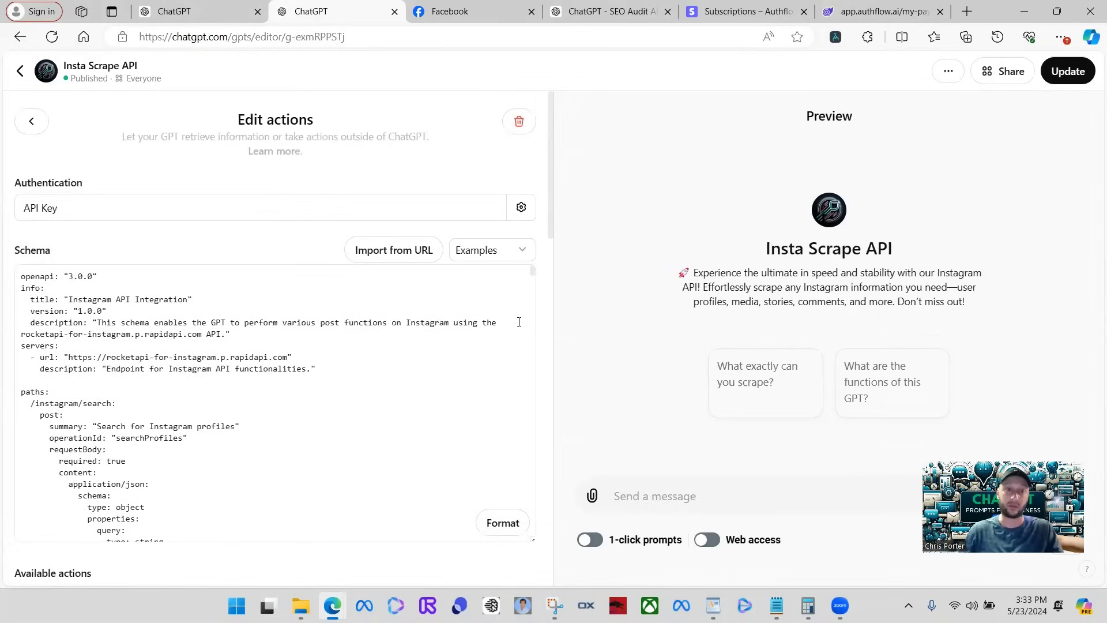
scroll(505, 313, down, 15)
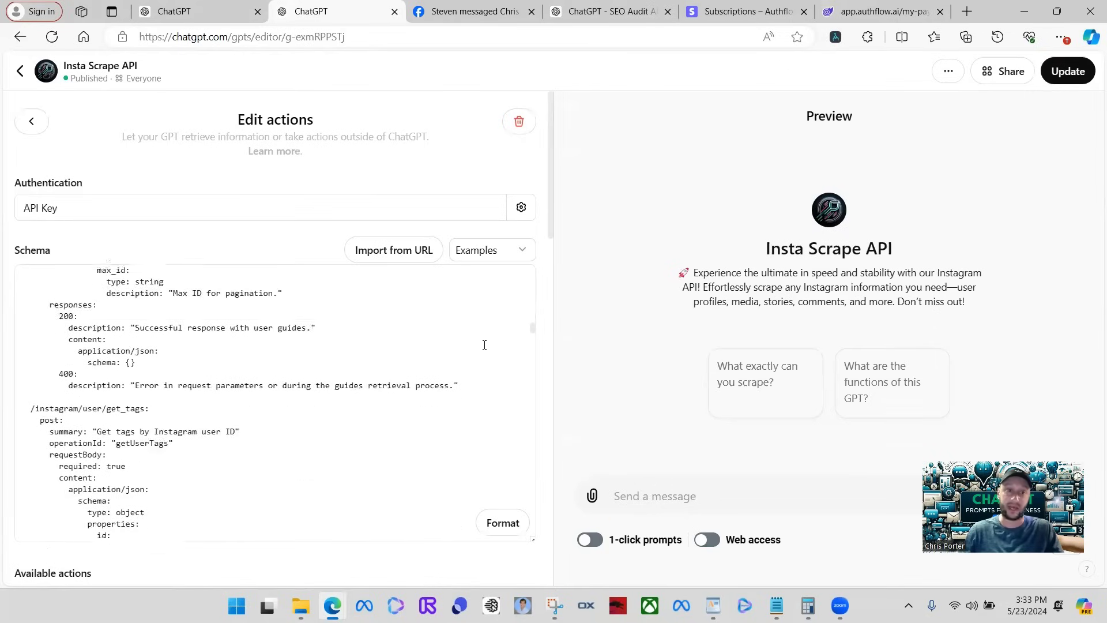
scroll(485, 345, down, 20)
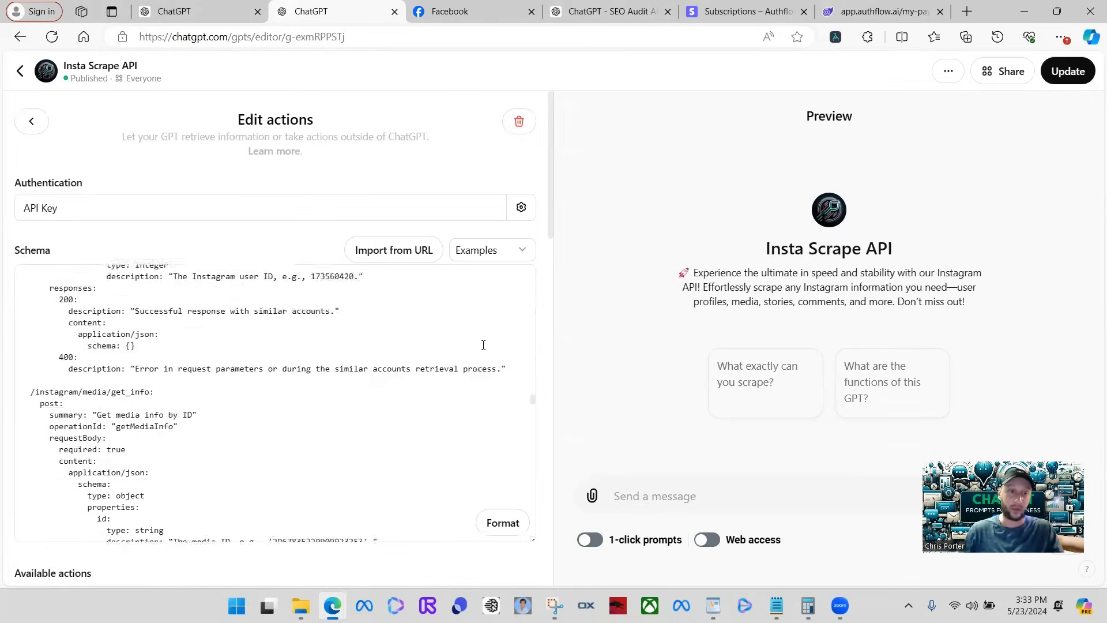
scroll(483, 345, down, 20)
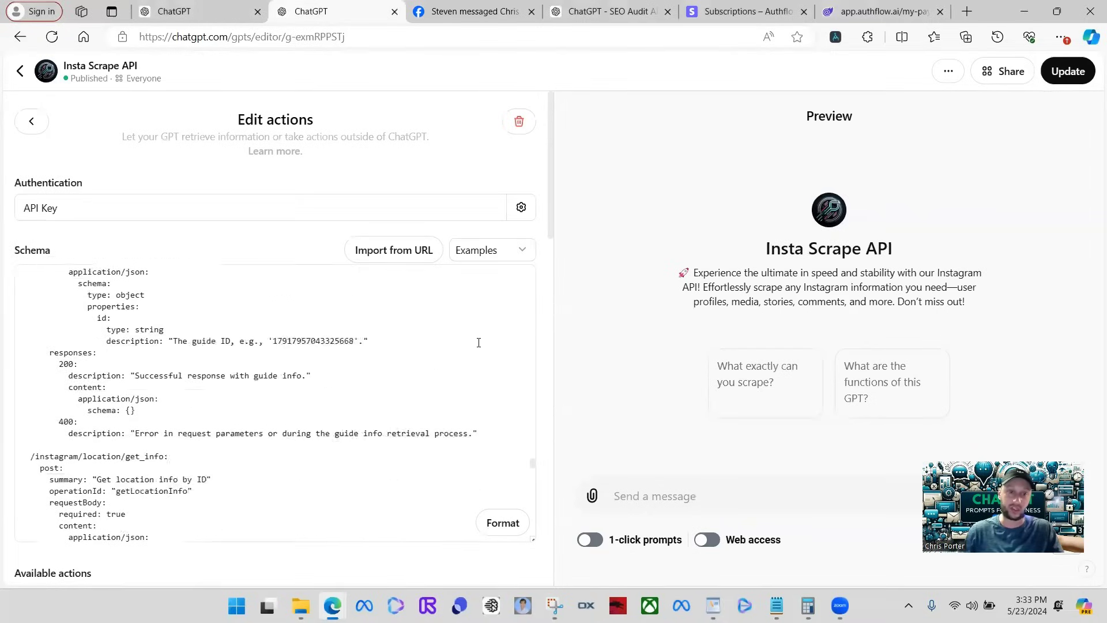
scroll(478, 342, down, 20)
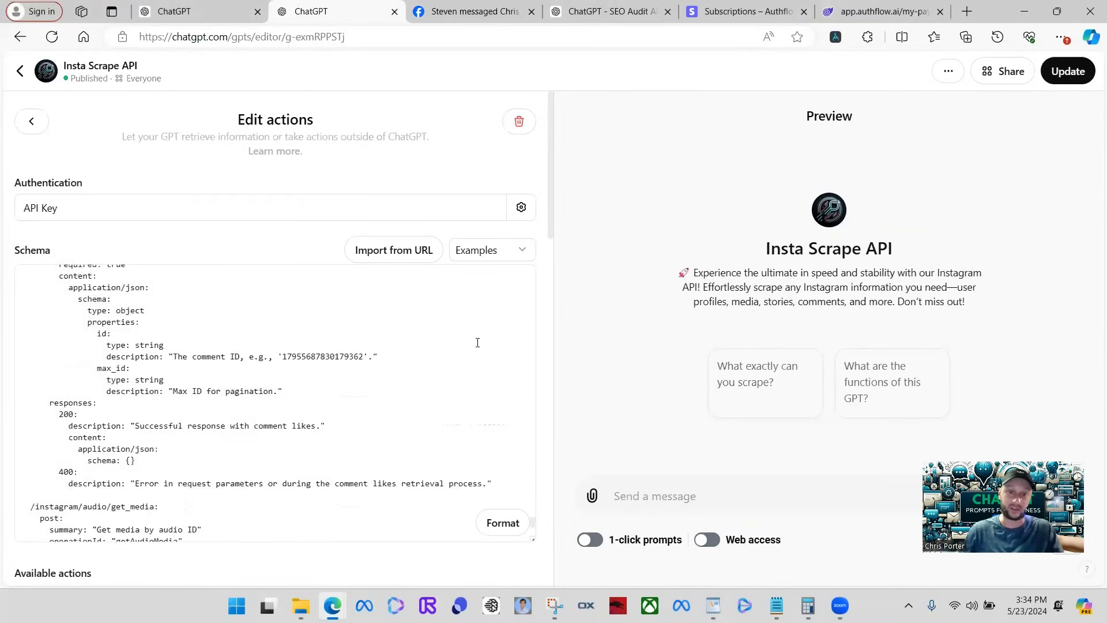
scroll(477, 342, down, 4)
scroll(339, 195, down, 5)
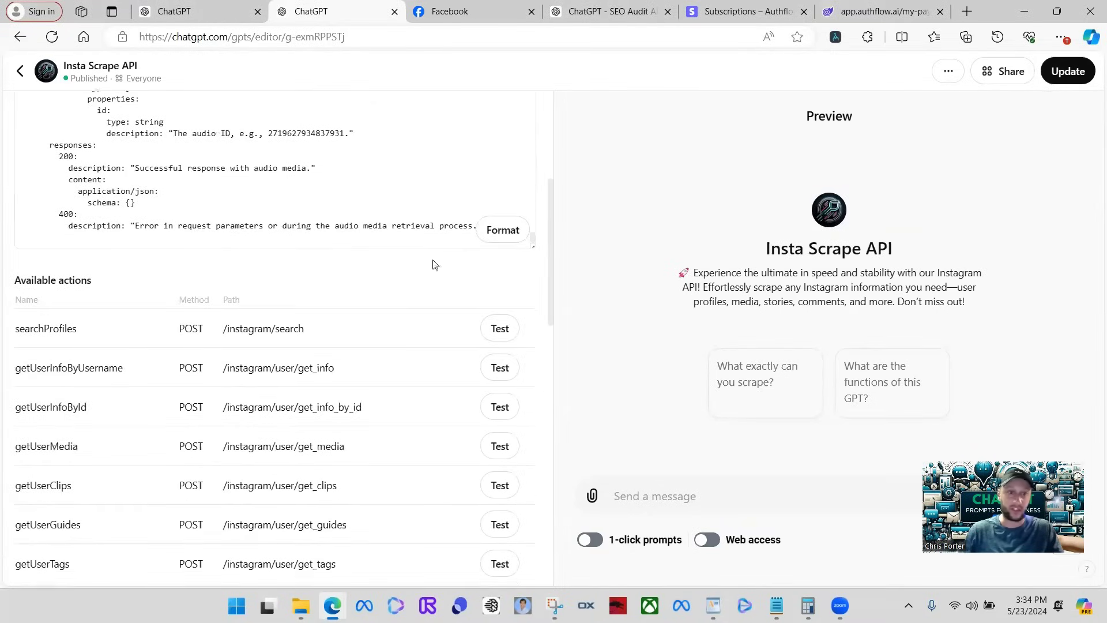
scroll(307, 273, down, 3)
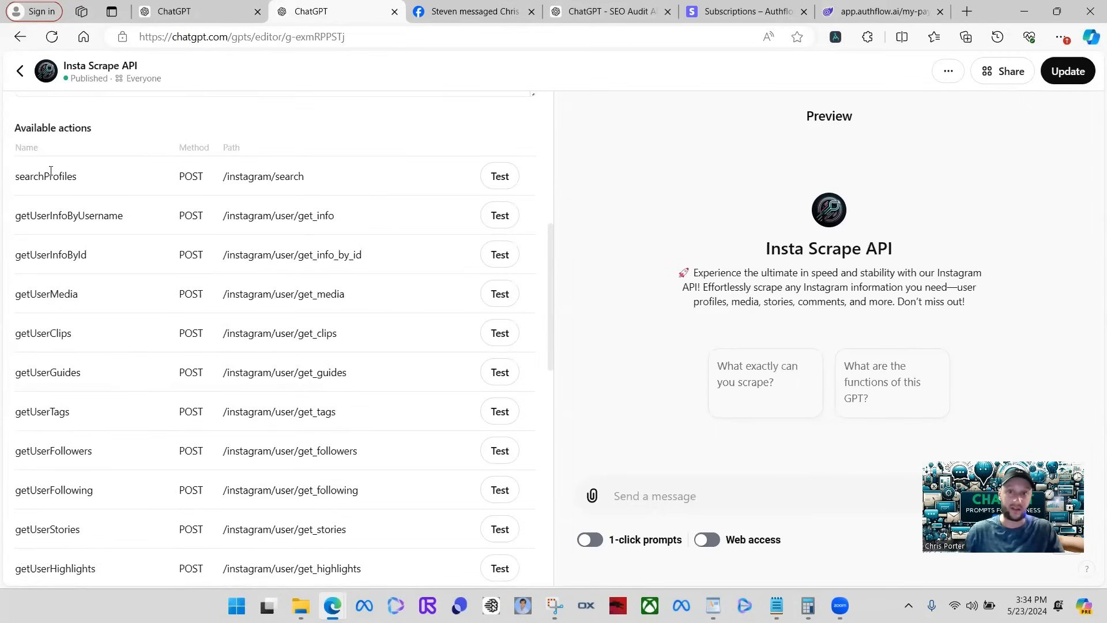
scroll(86, 186, down, 1)
scroll(132, 230, up, 2)
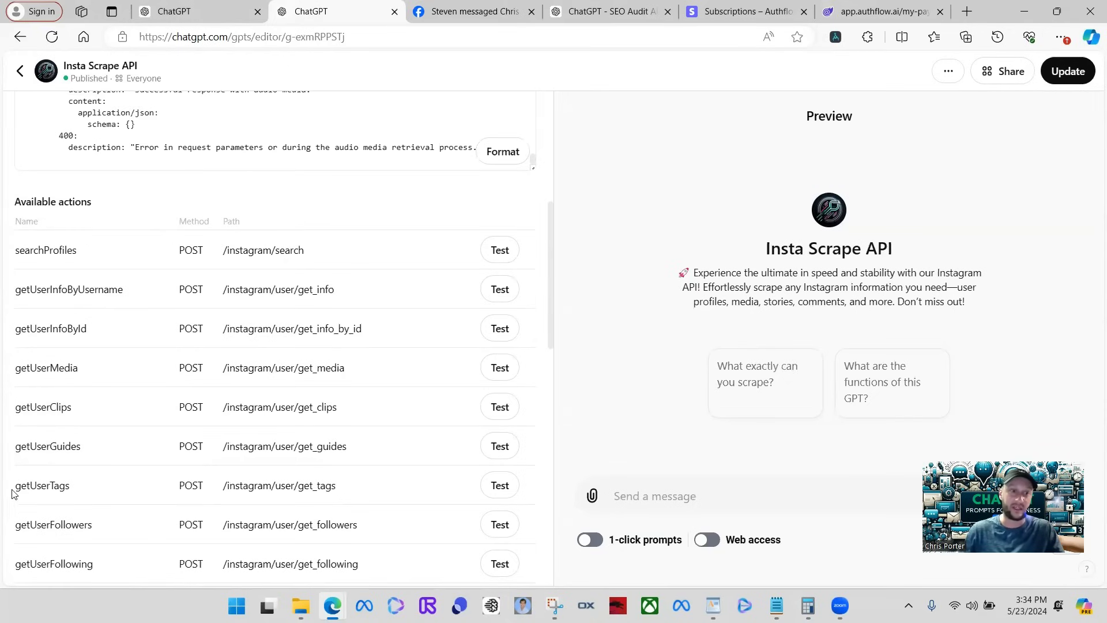
scroll(101, 480, down, 2)
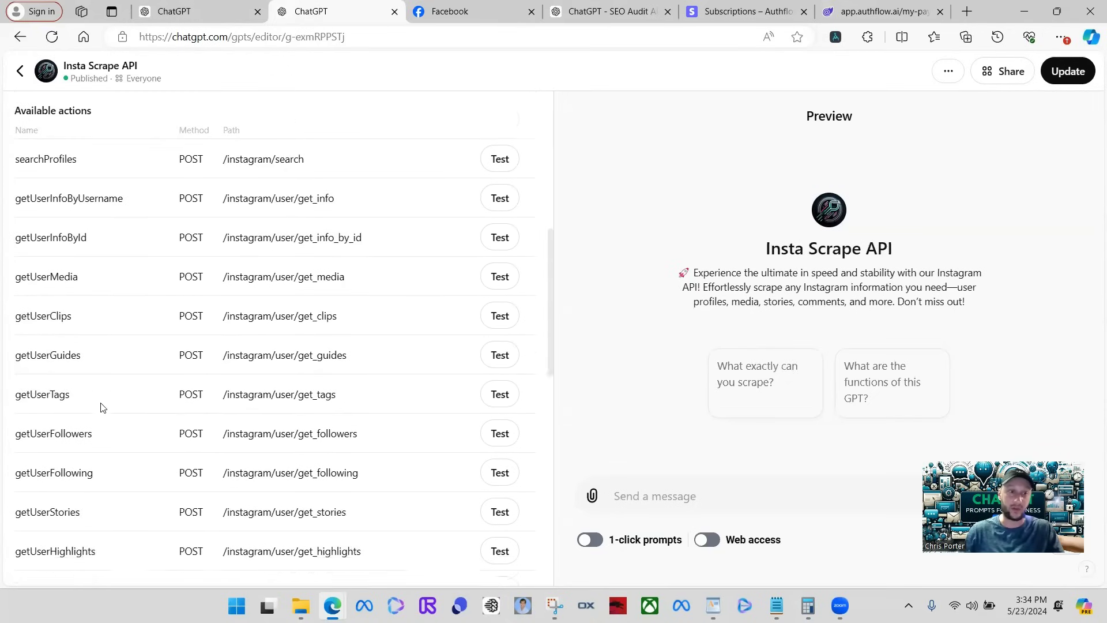
scroll(101, 408, down, 7)
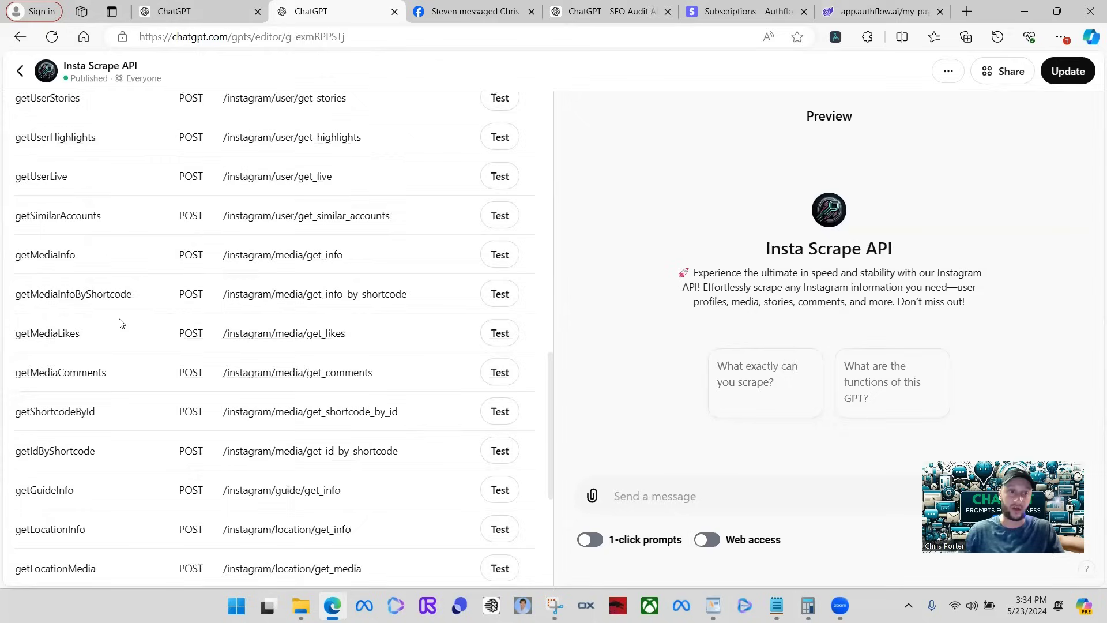
scroll(155, 421, down, 3)
scroll(159, 433, down, 2)
scroll(185, 441, up, 2)
scroll(184, 441, up, 9)
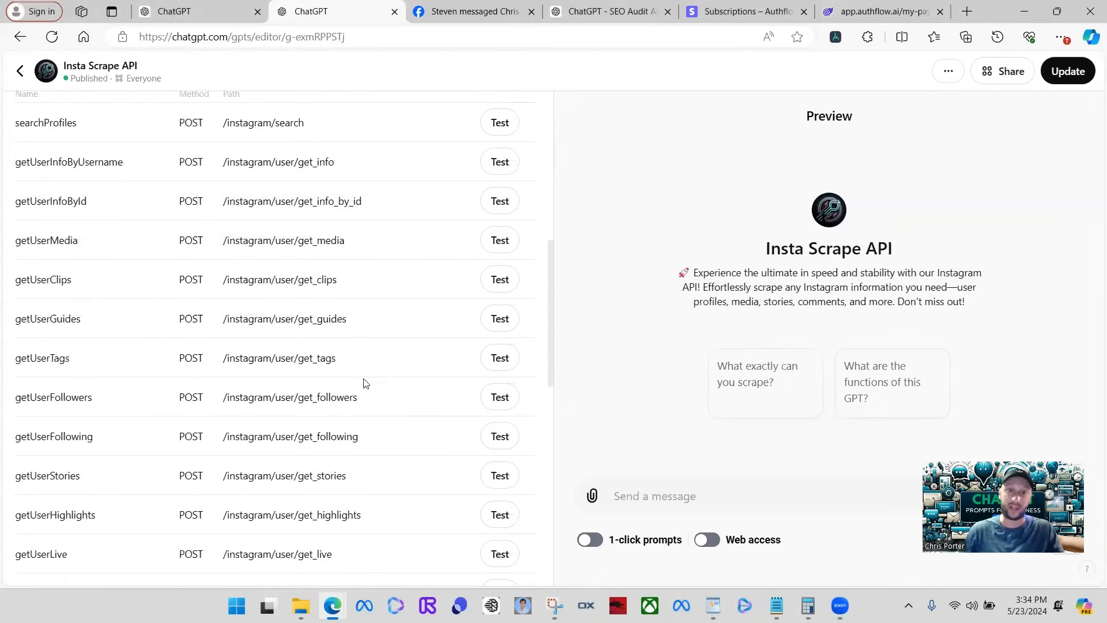
scroll(393, 279, up, 8)
scroll(371, 461, down, 6)
scroll(362, 438, down, 10)
scroll(126, 473, down, 3)
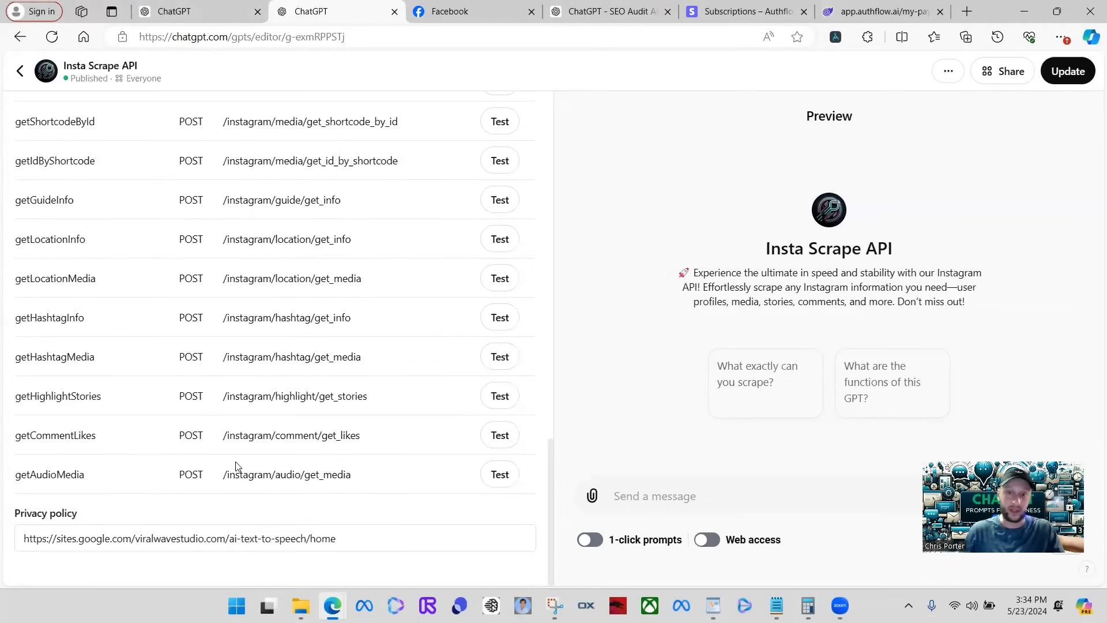
scroll(238, 482, up, 1)
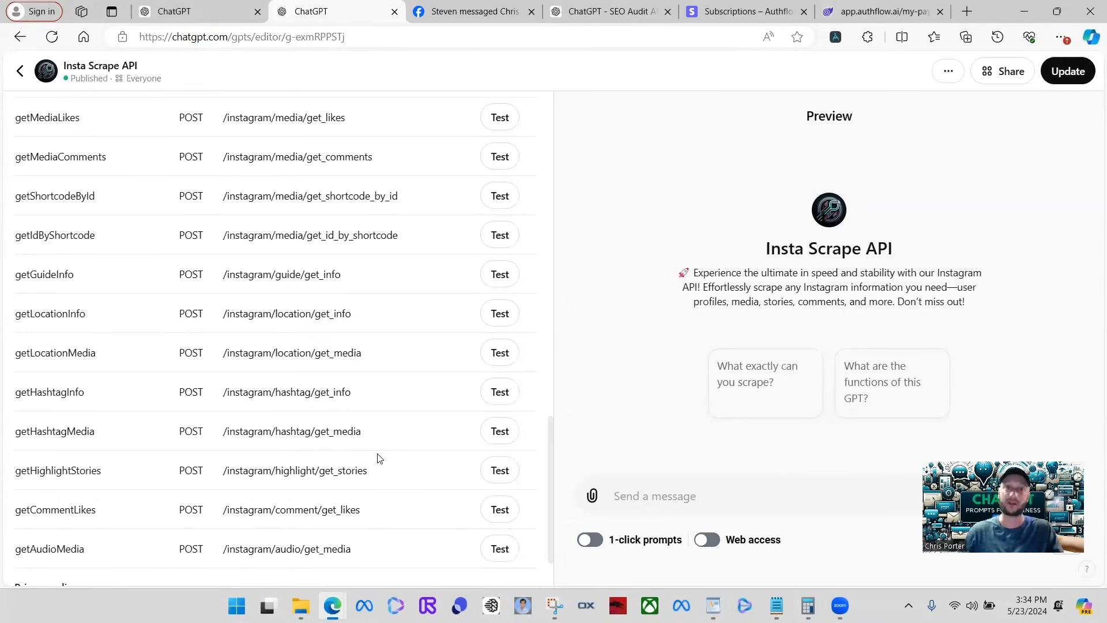
Save the GPT update, go to its chat page, and hide the history sidebar
click(1058, 80)
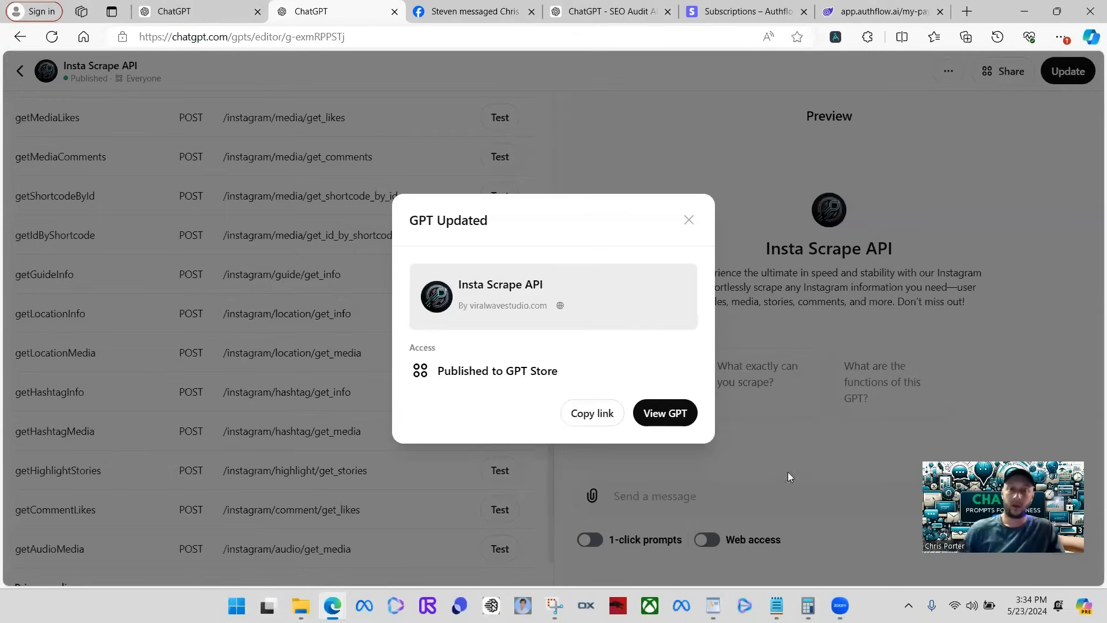
click(665, 413)
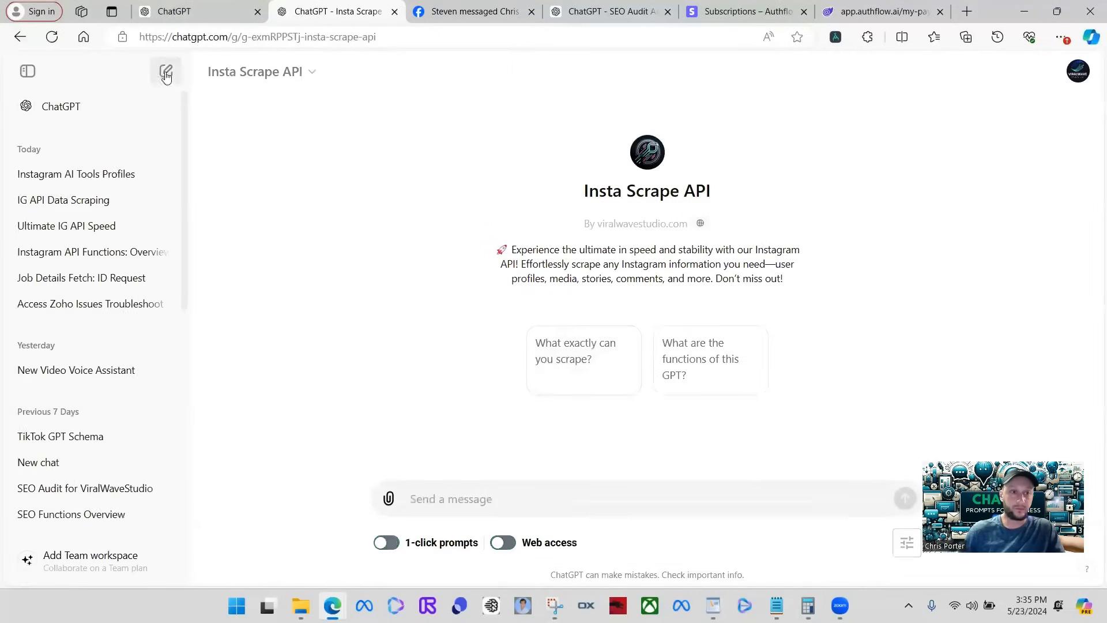
click(27, 74)
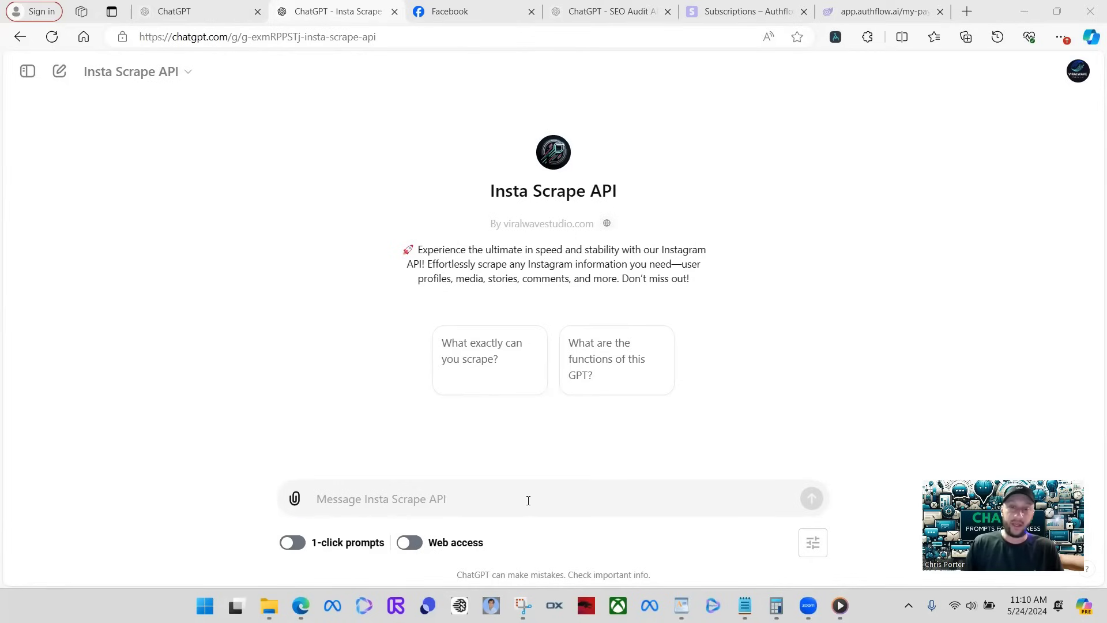
Ask the GPT 'Hey can you tell me all of oyuufunctions?'
click(528, 501)
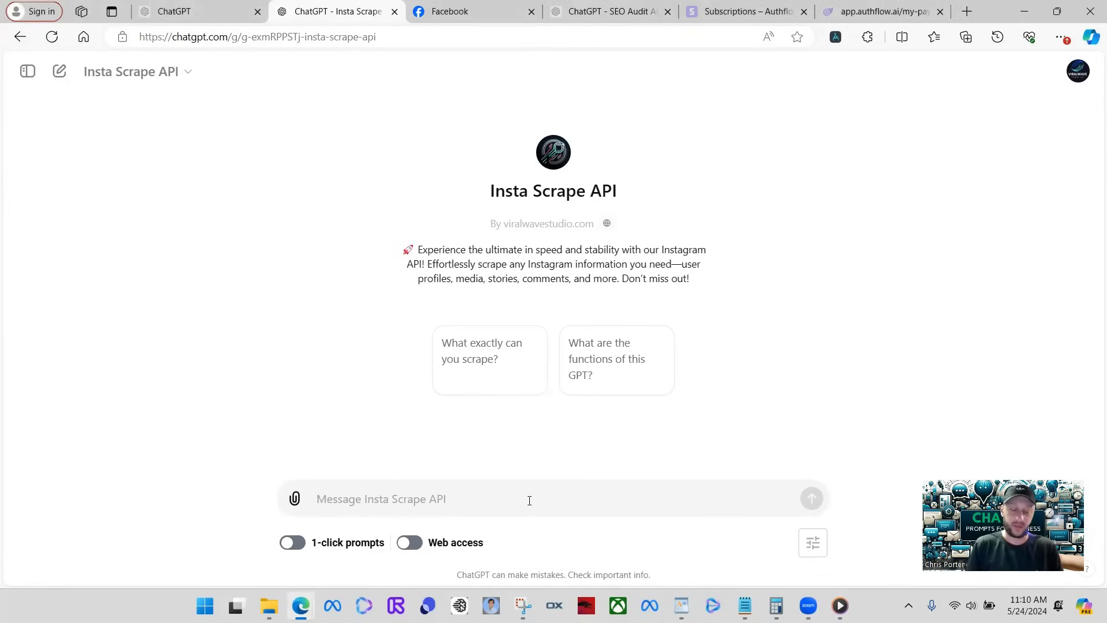
text(Hey can you t)
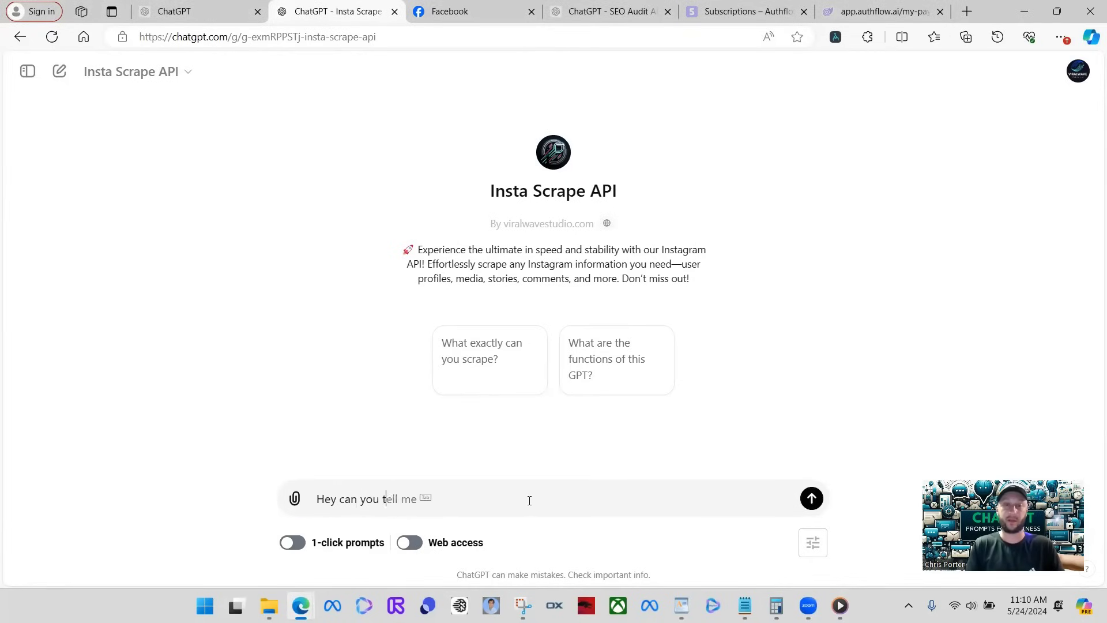
text(ell me all of oyu)
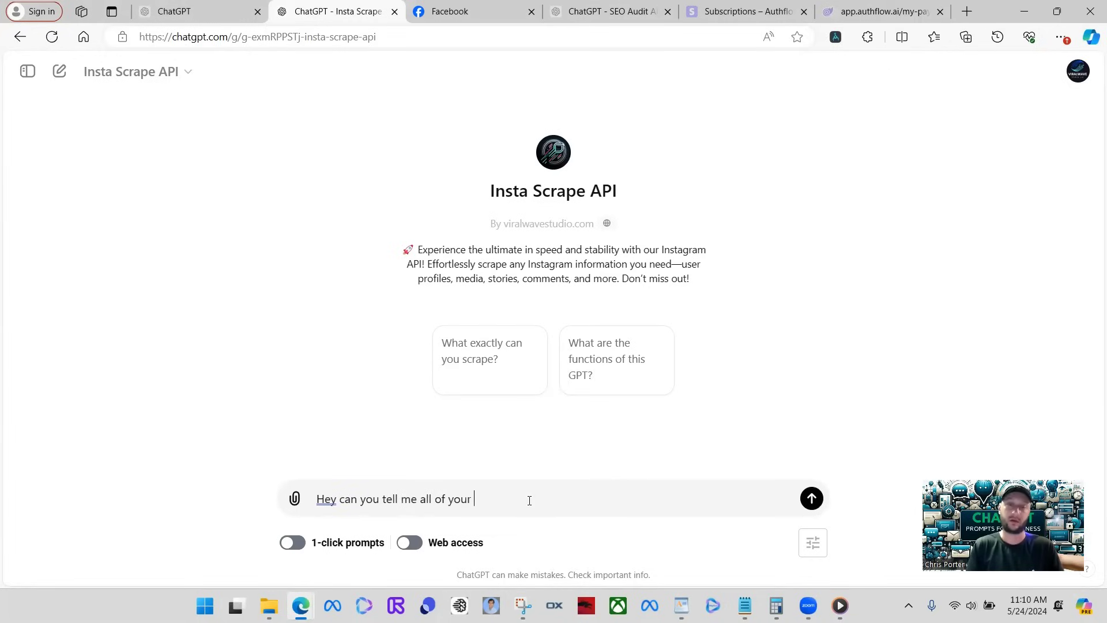
text(uf)
text(unctions?)
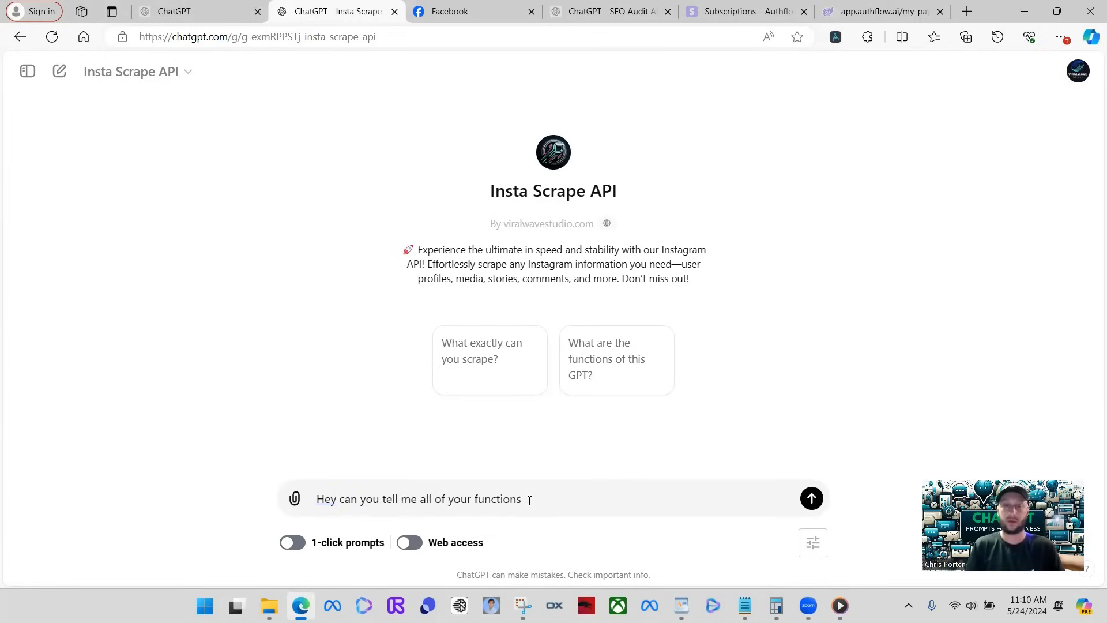
key(Return)
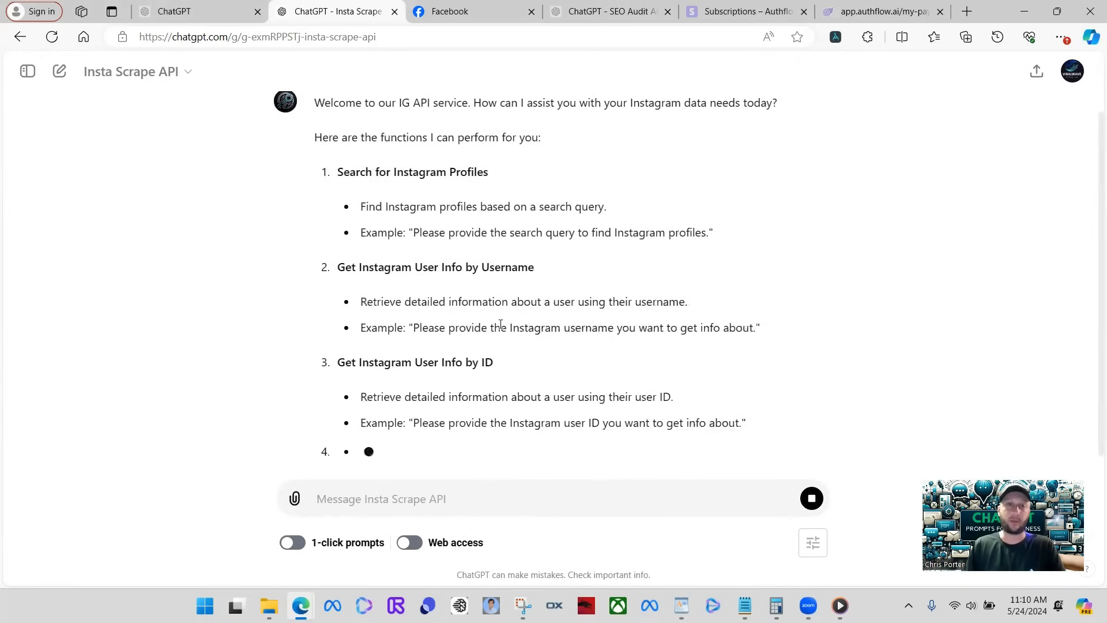
Read through the reply's 27 listed Instagram functions down to its end
scroll(567, 286, up, 2)
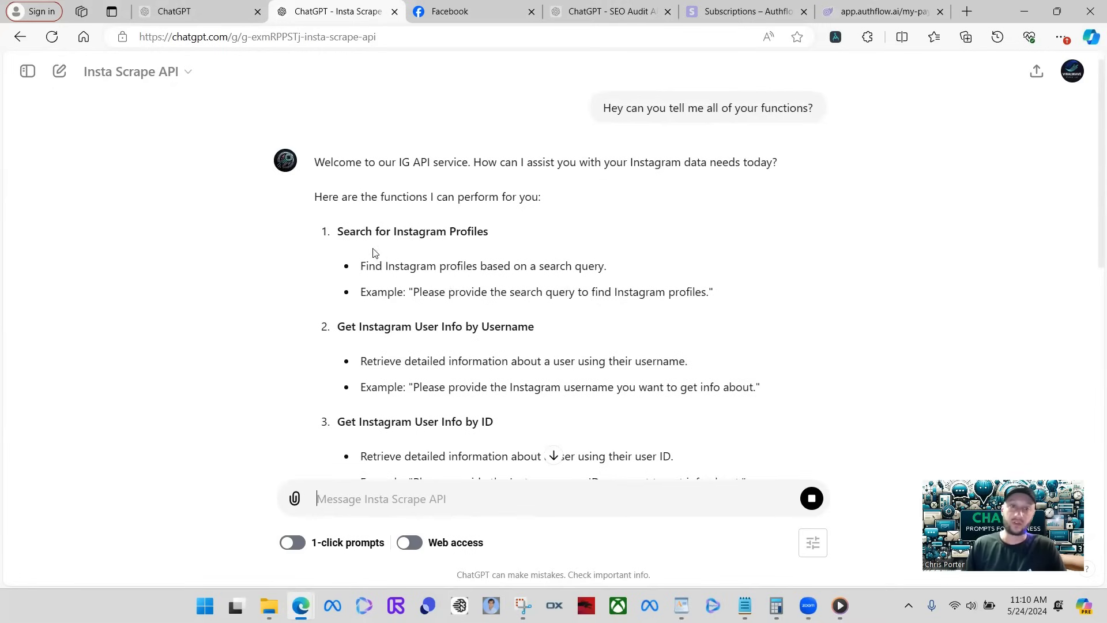
scroll(462, 245, down, 1)
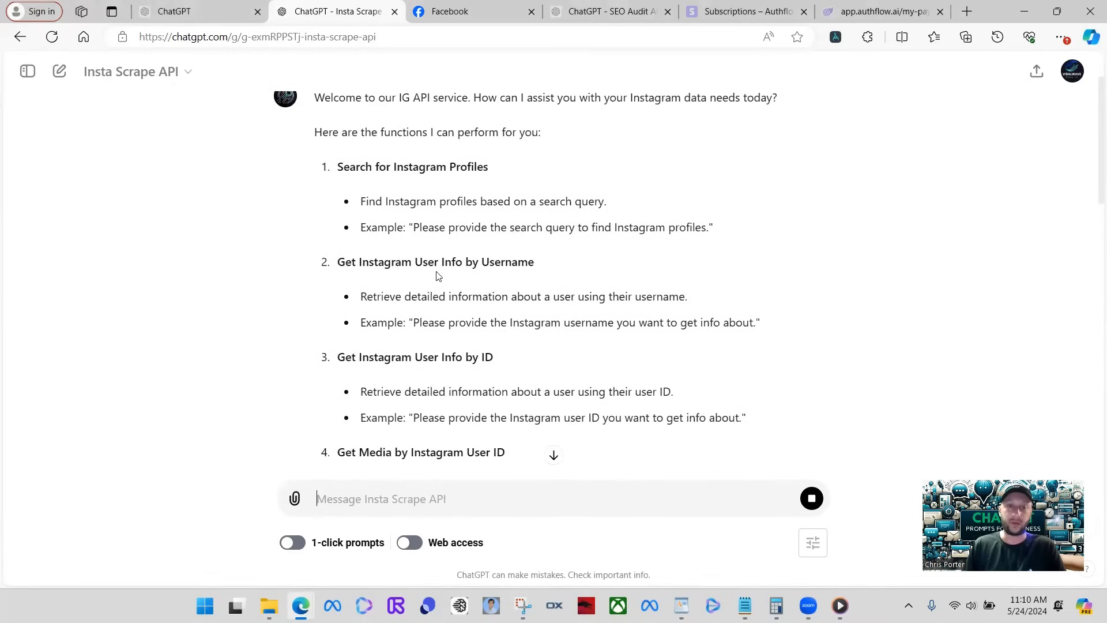
scroll(479, 332, down, 1)
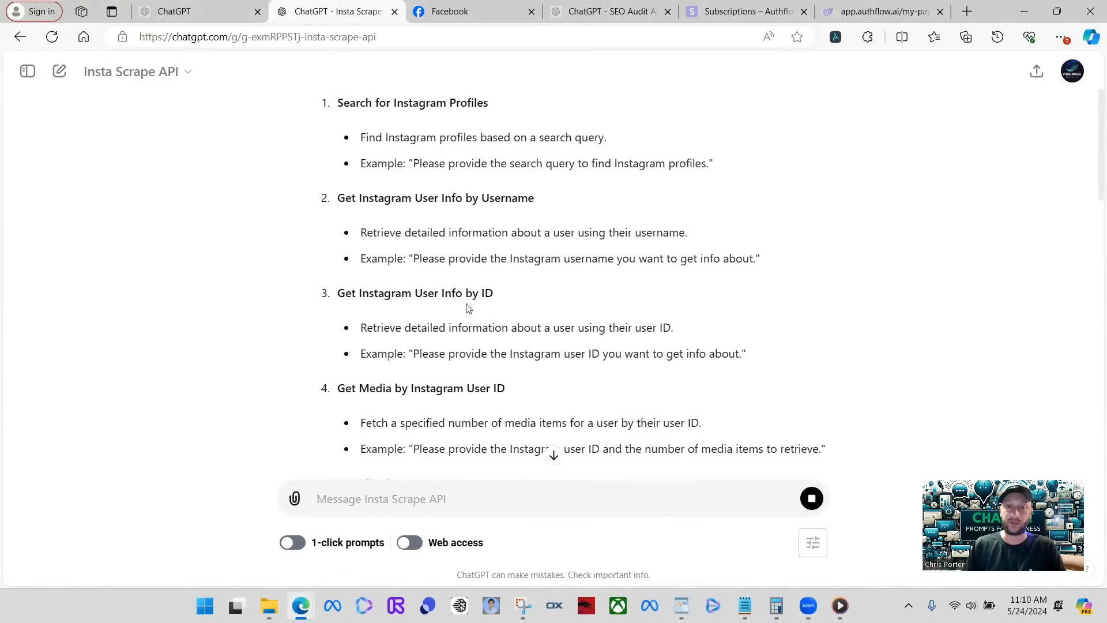
scroll(485, 312, down, 1)
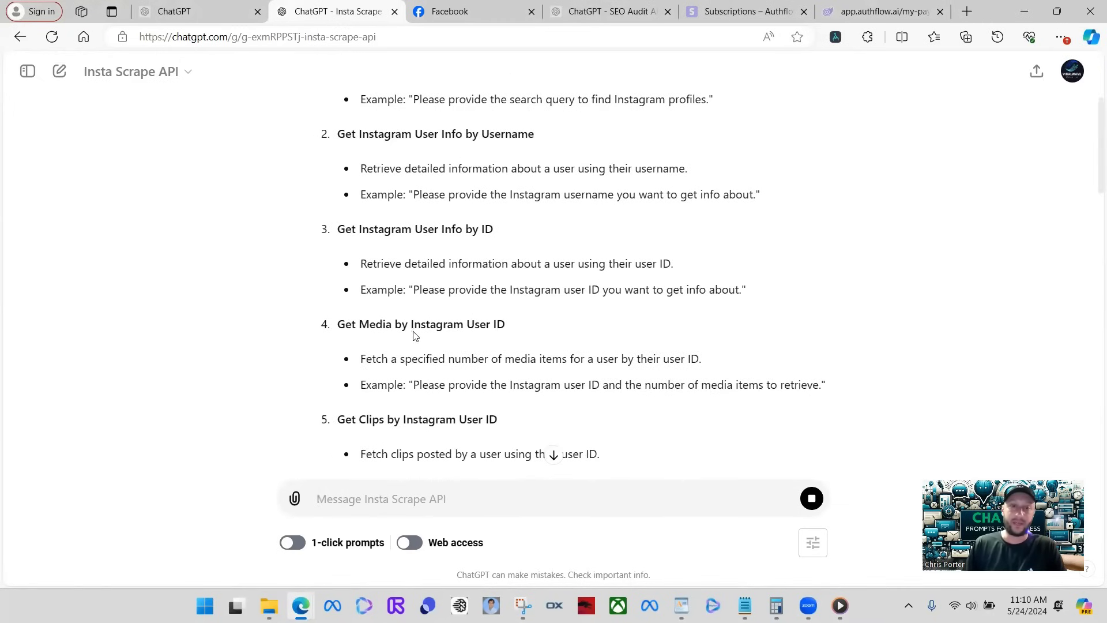
scroll(479, 362, down, 1)
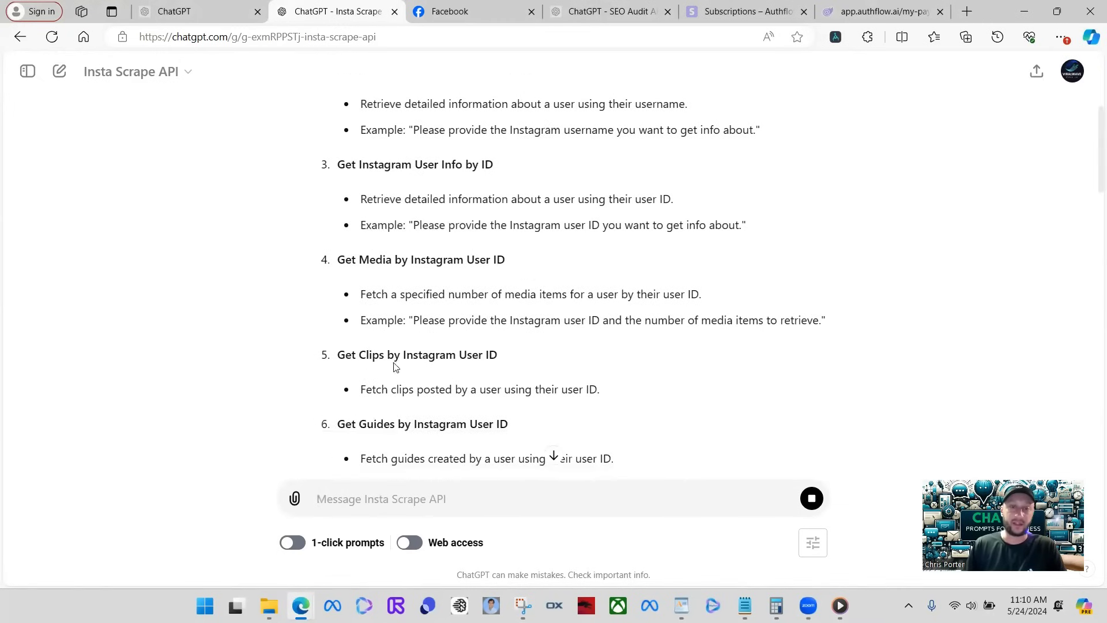
scroll(462, 375, down, 1)
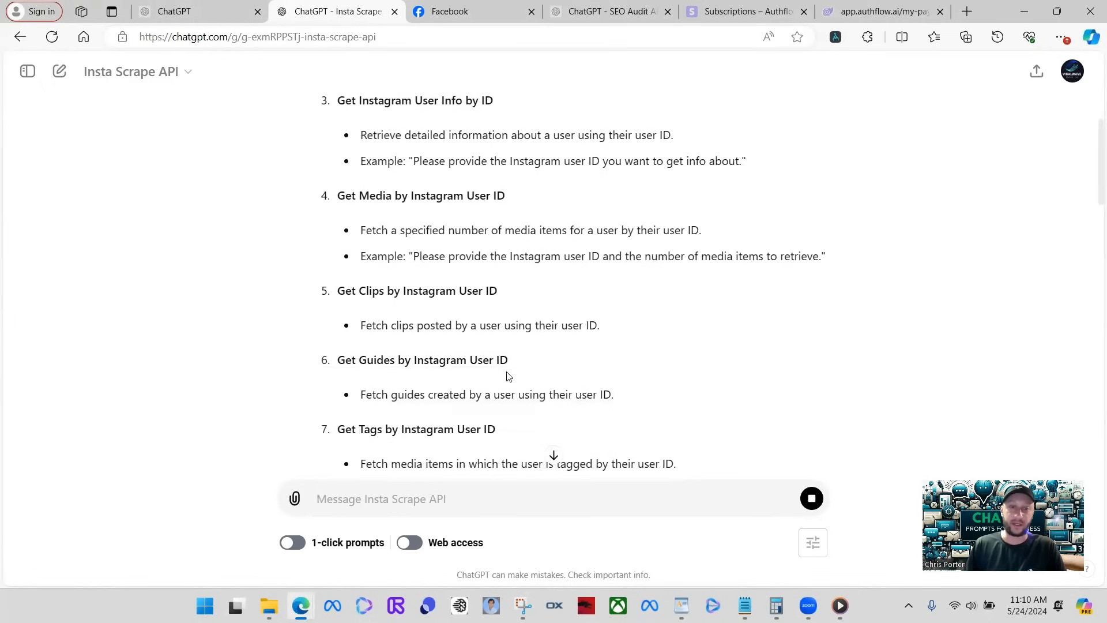
scroll(519, 392, down, 3)
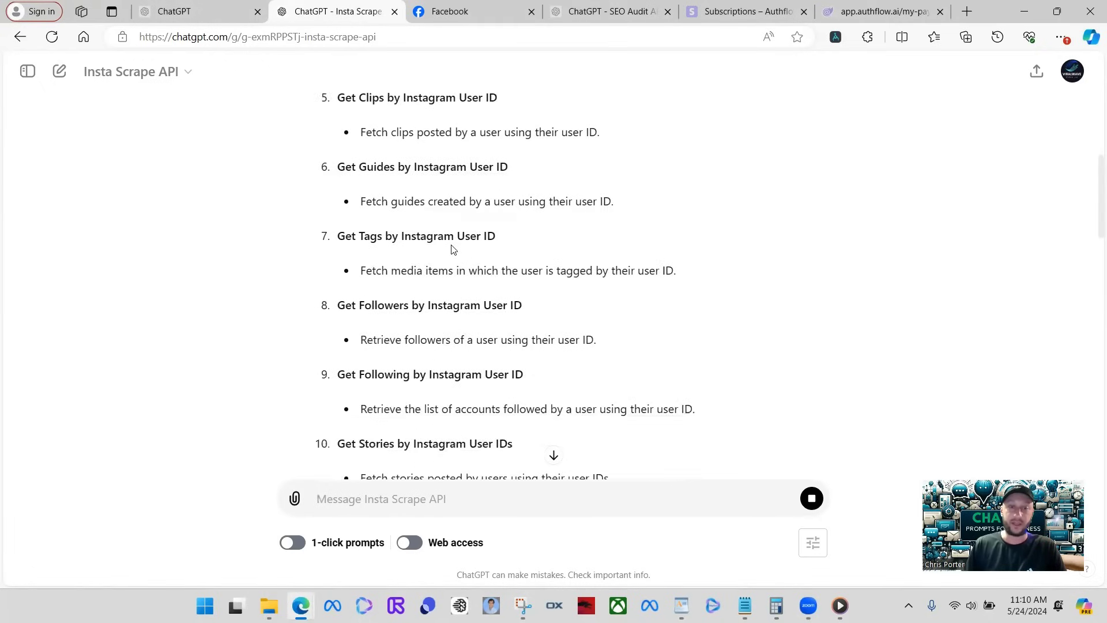
scroll(452, 248, down, 3)
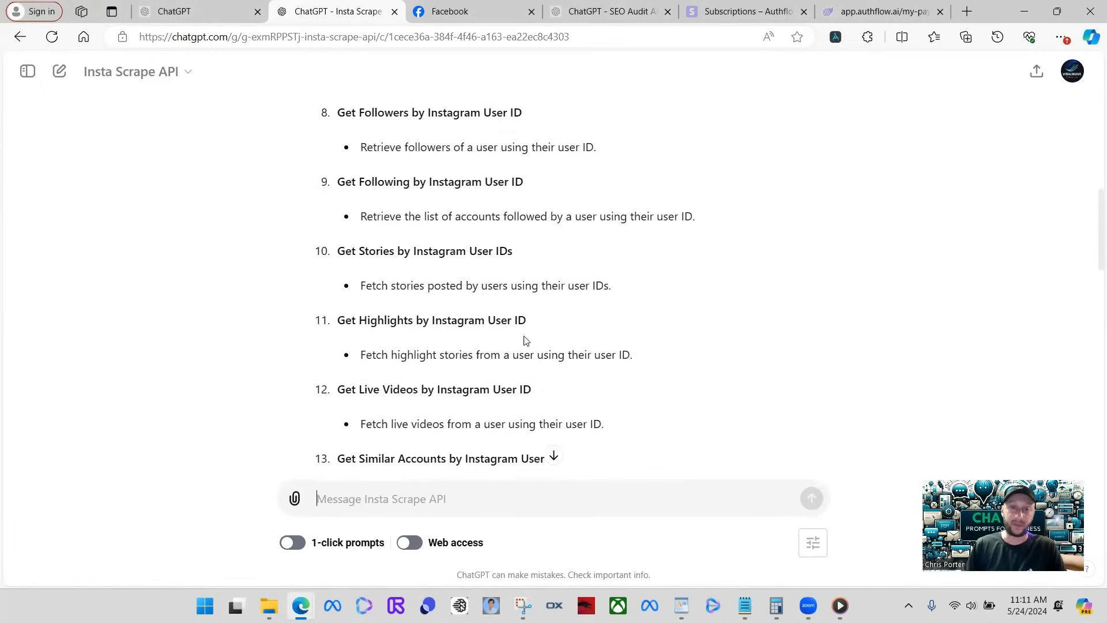
scroll(522, 342, down, 2)
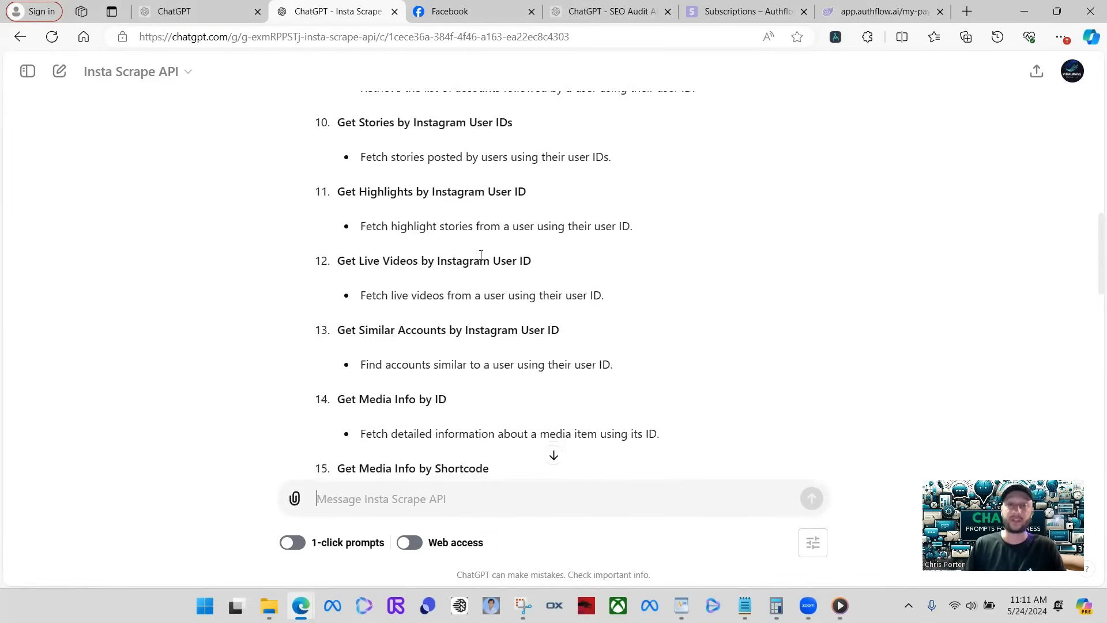
scroll(486, 258, down, 13)
scroll(488, 263, down, 2)
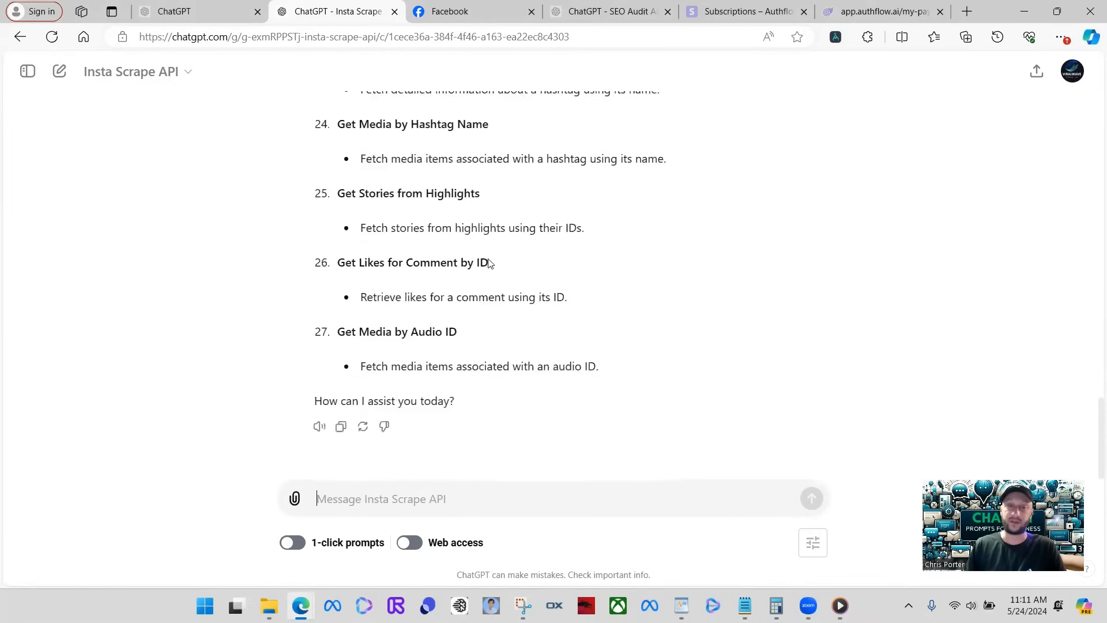
scroll(559, 392, up, 3)
scroll(562, 396, down, 3)
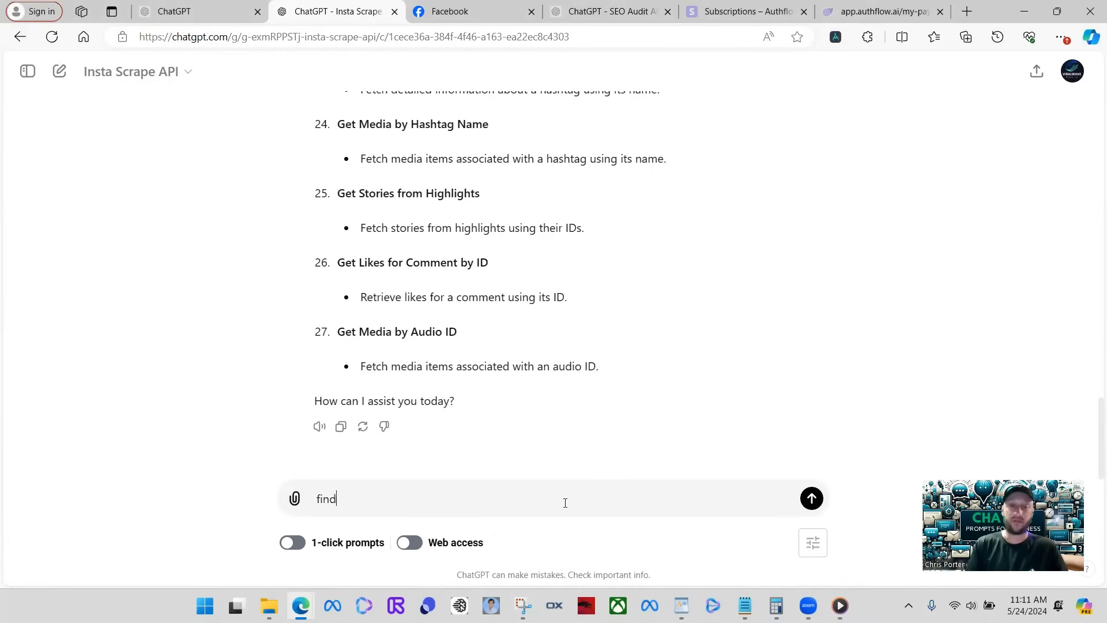
Request 'find me the top 3 profiles about fishing', then send 'fishing' as the search term
text(me )
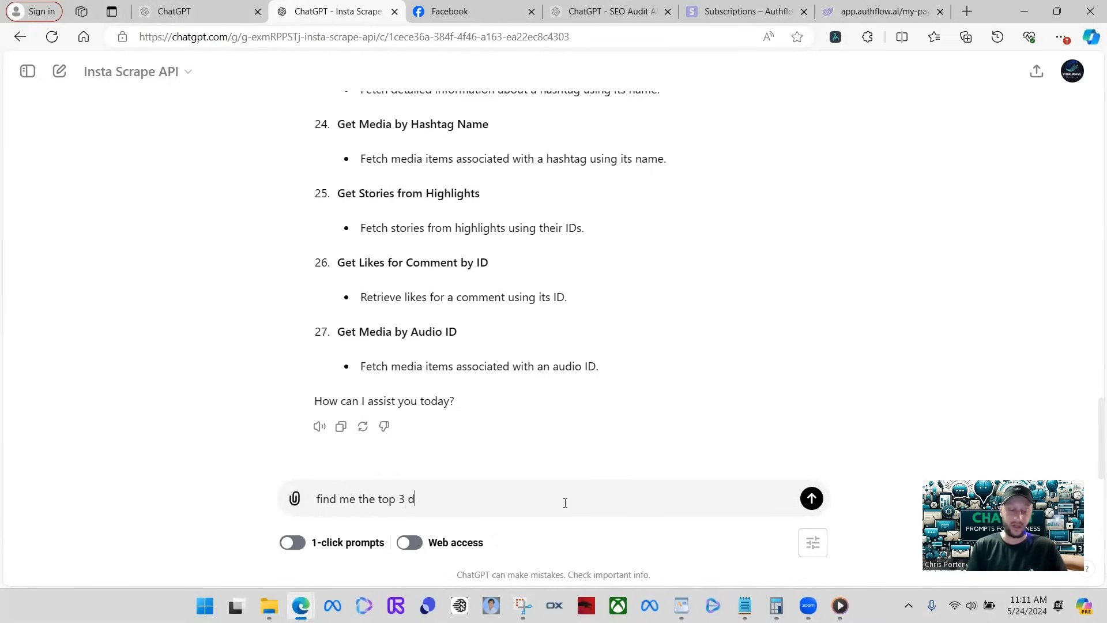
text(the top 3 profiles about fishing)
key(Return)
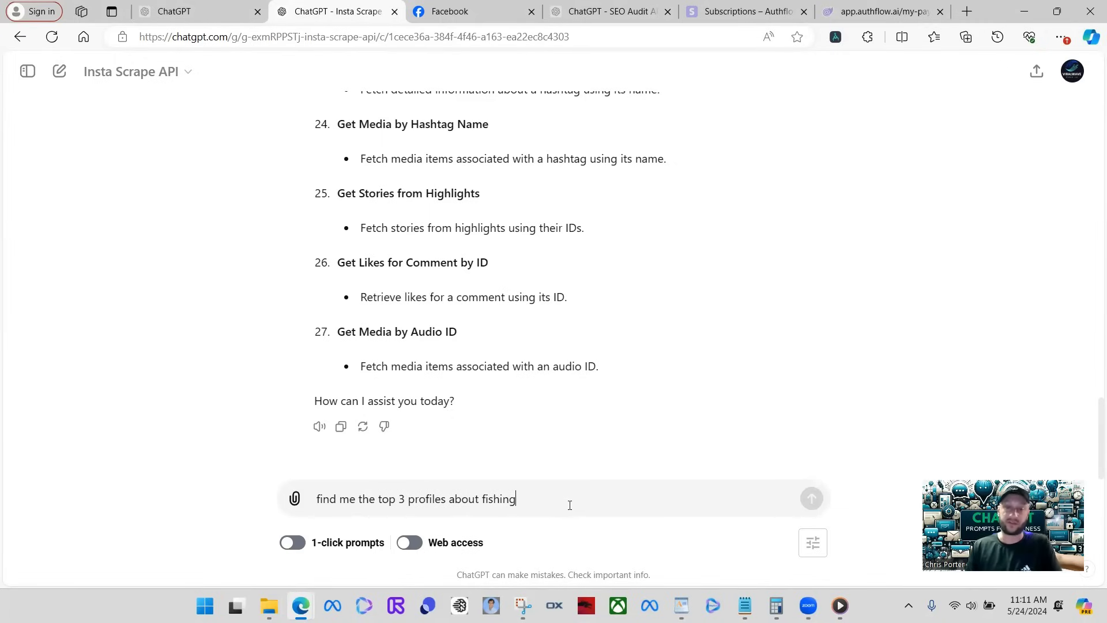
scroll(481, 396, up, 4)
scroll(478, 388, down, 4)
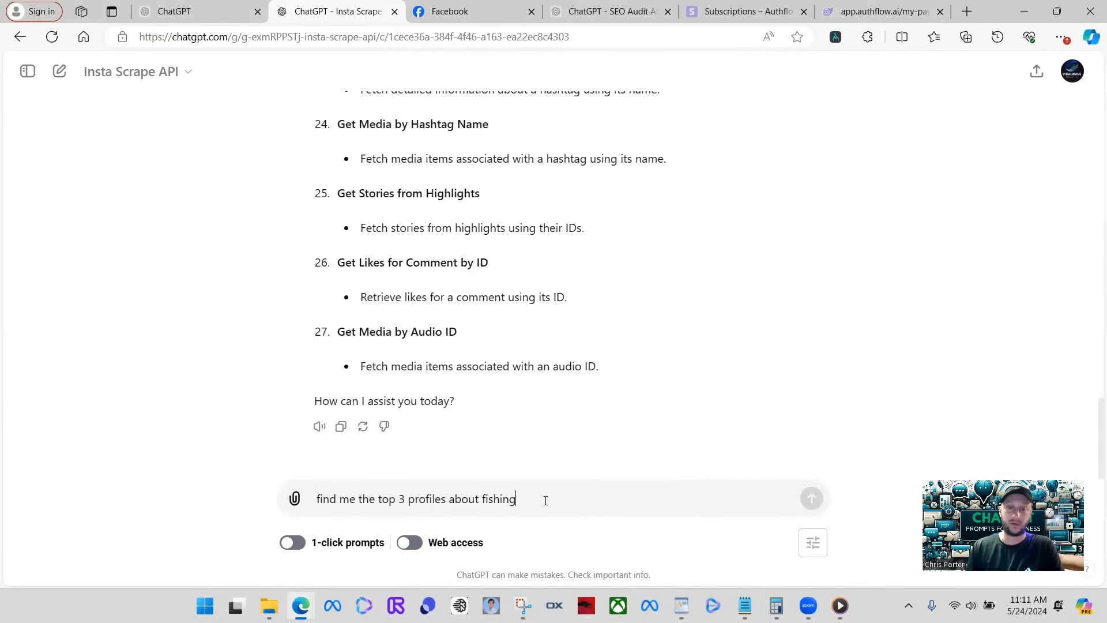
key(Return)
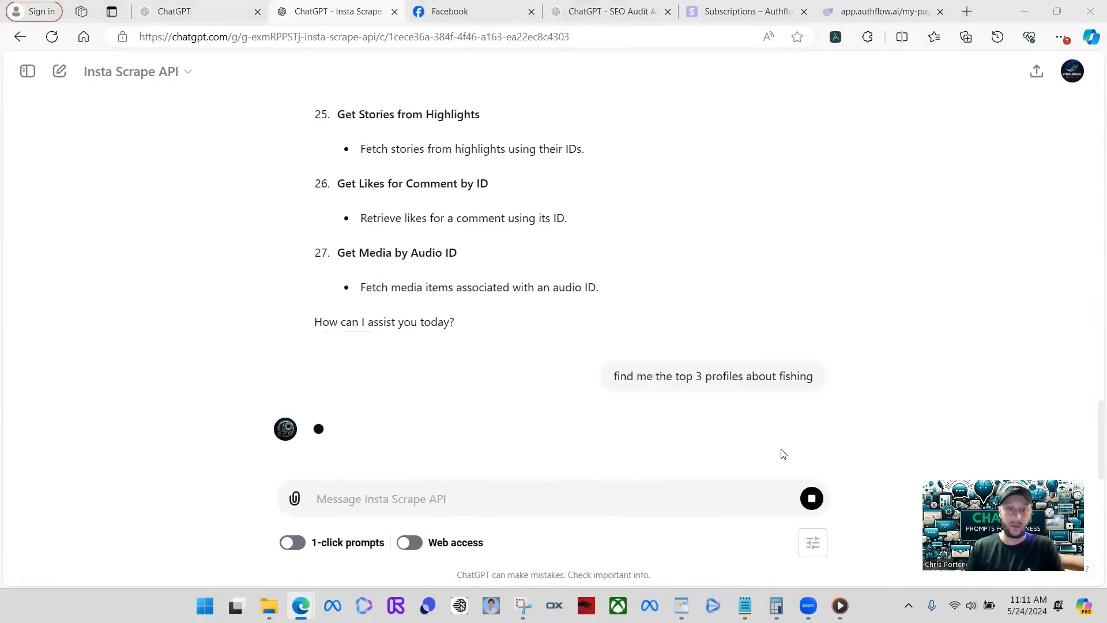
text(fishing)
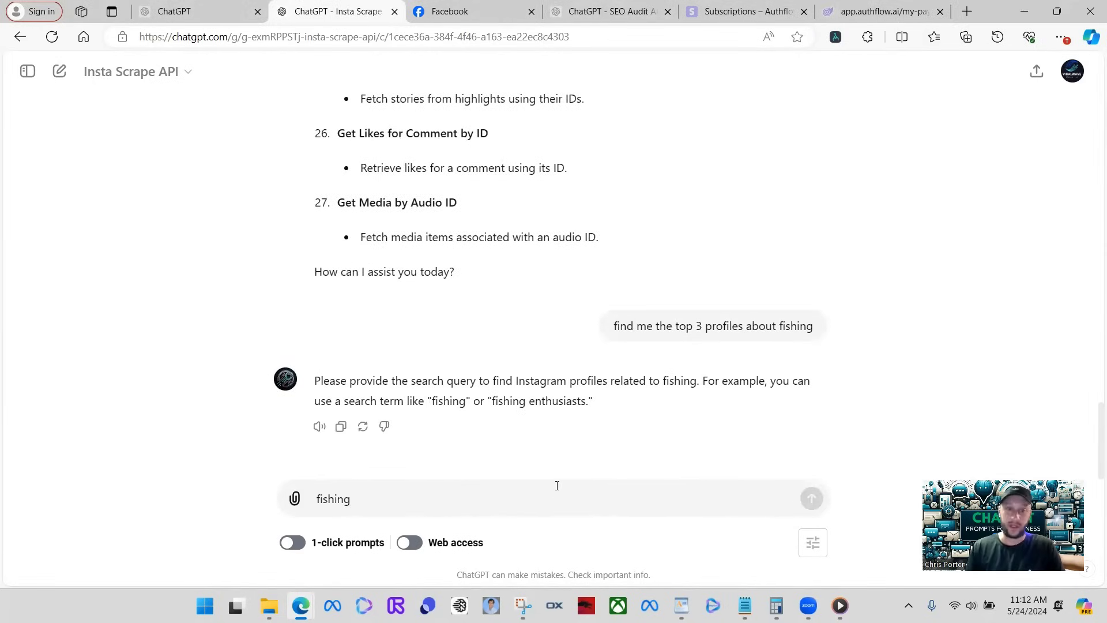
key(Return)
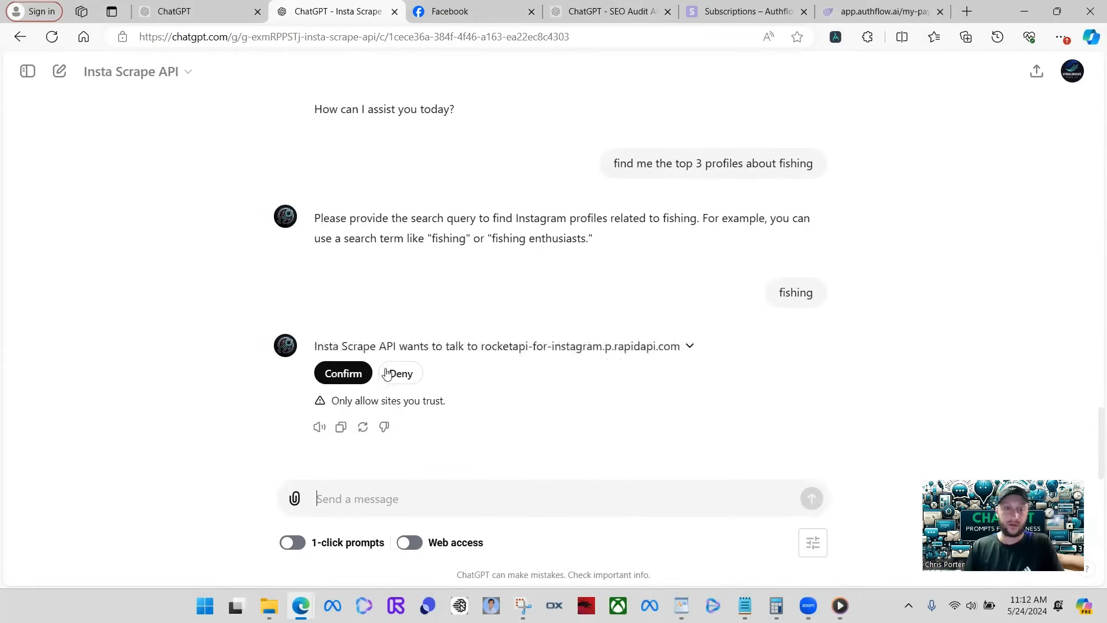
Approve the rocketapi call and view the returned top 3 fishing profiles
click(342, 374)
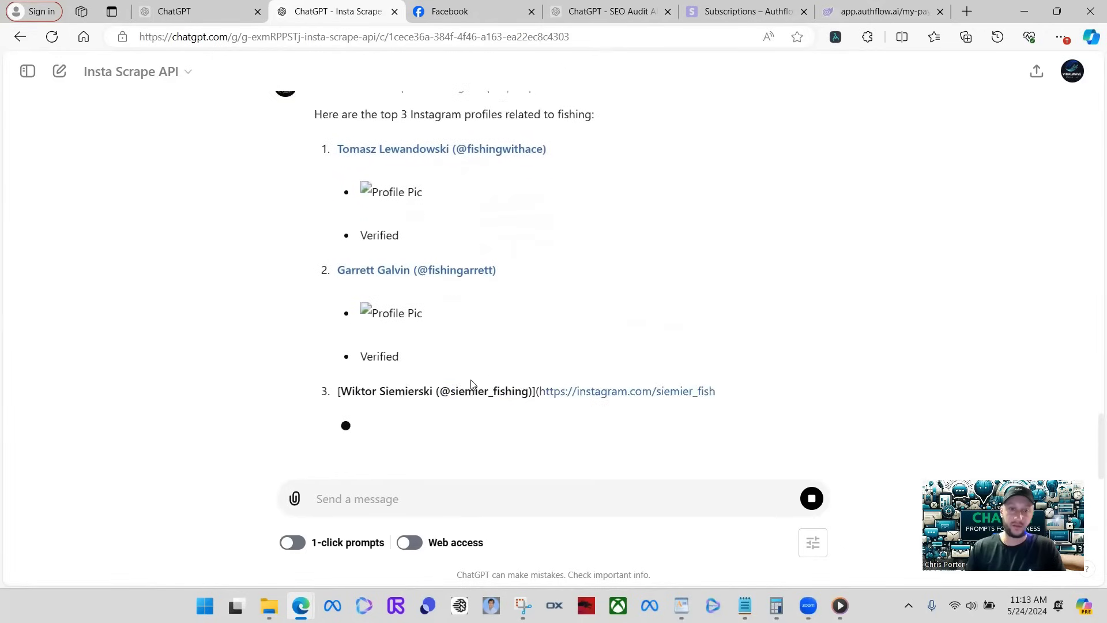
scroll(472, 380, up, 4)
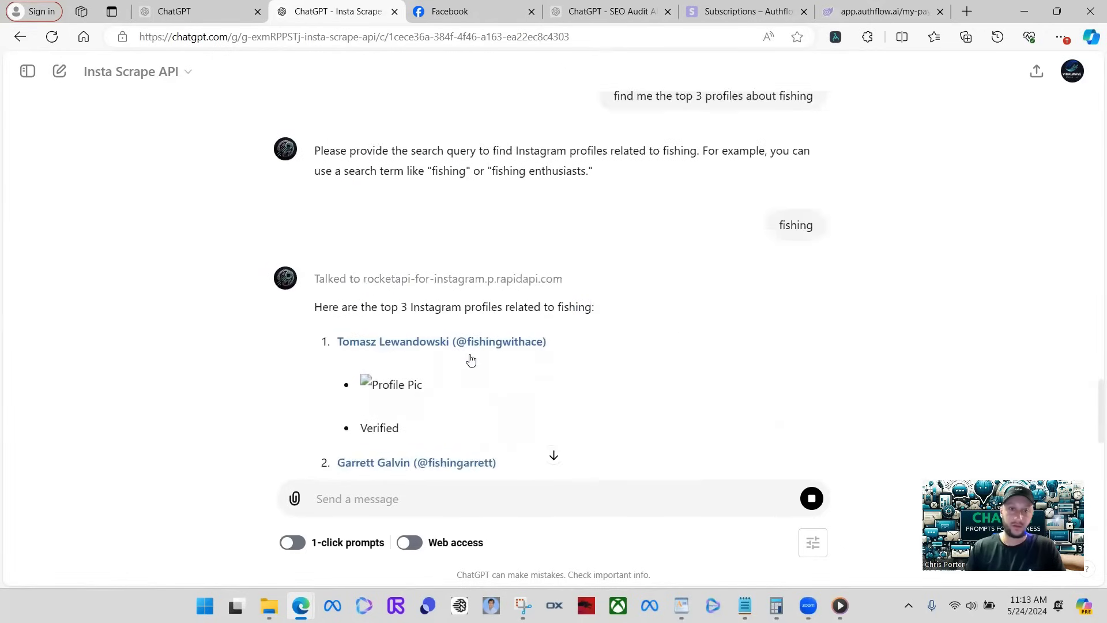
click(454, 387)
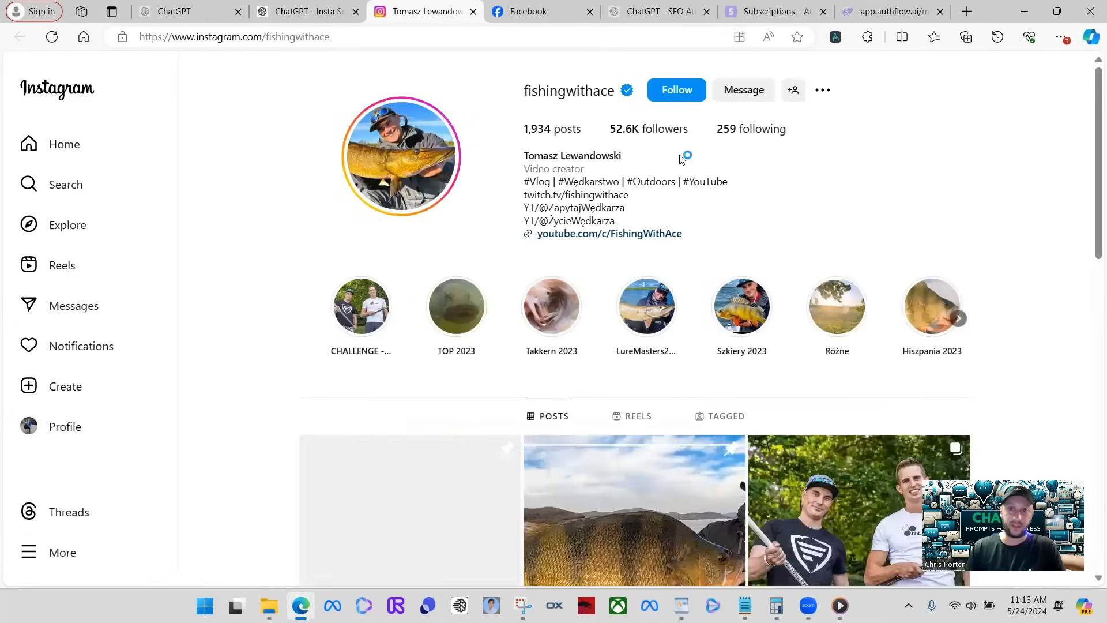
key(ctrl+shift+Tab)
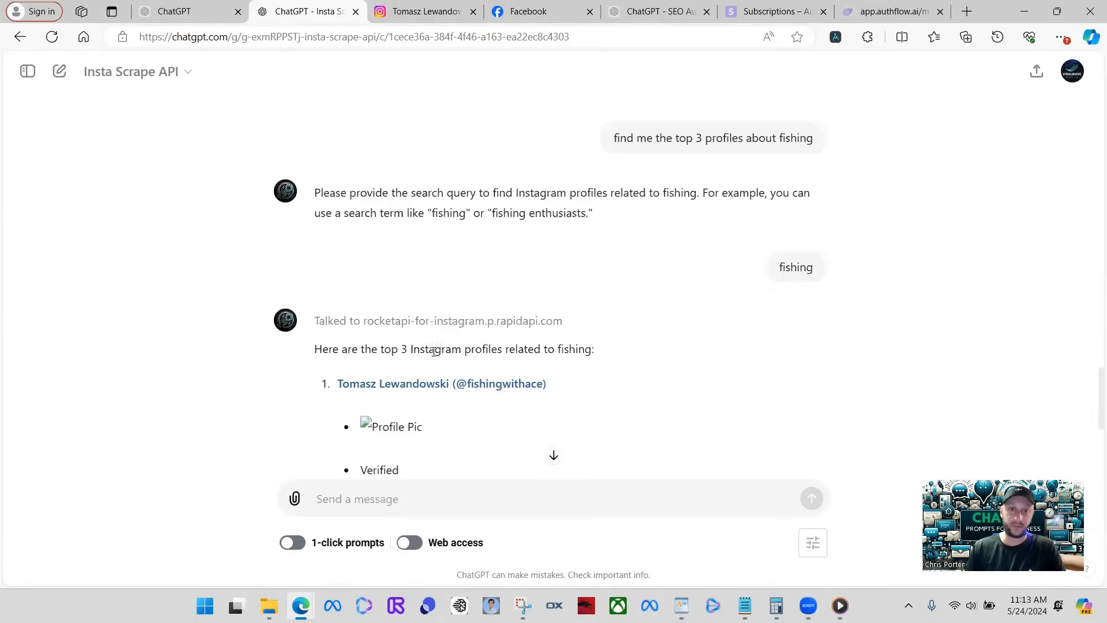
scroll(515, 290, down, 1)
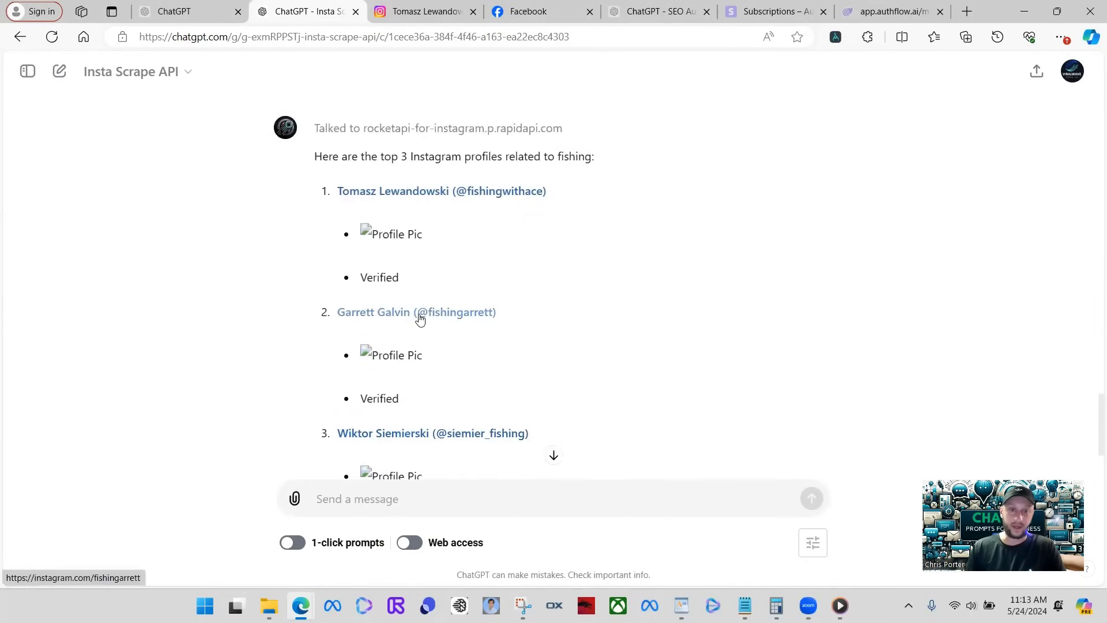
click(420, 318)
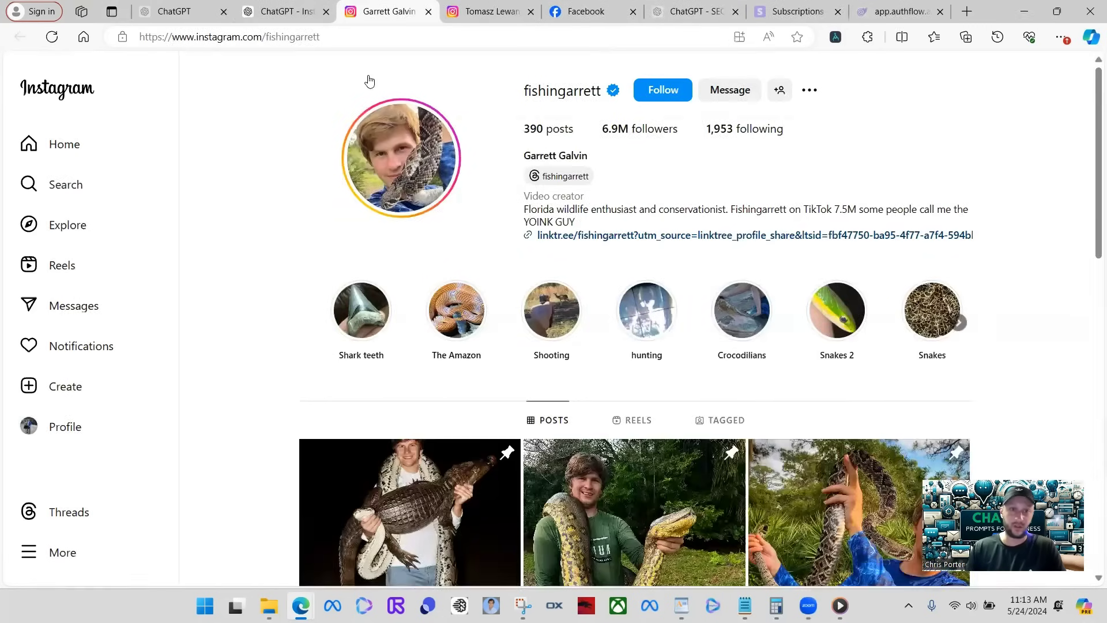
click(281, 23)
scroll(469, 265, down, 3)
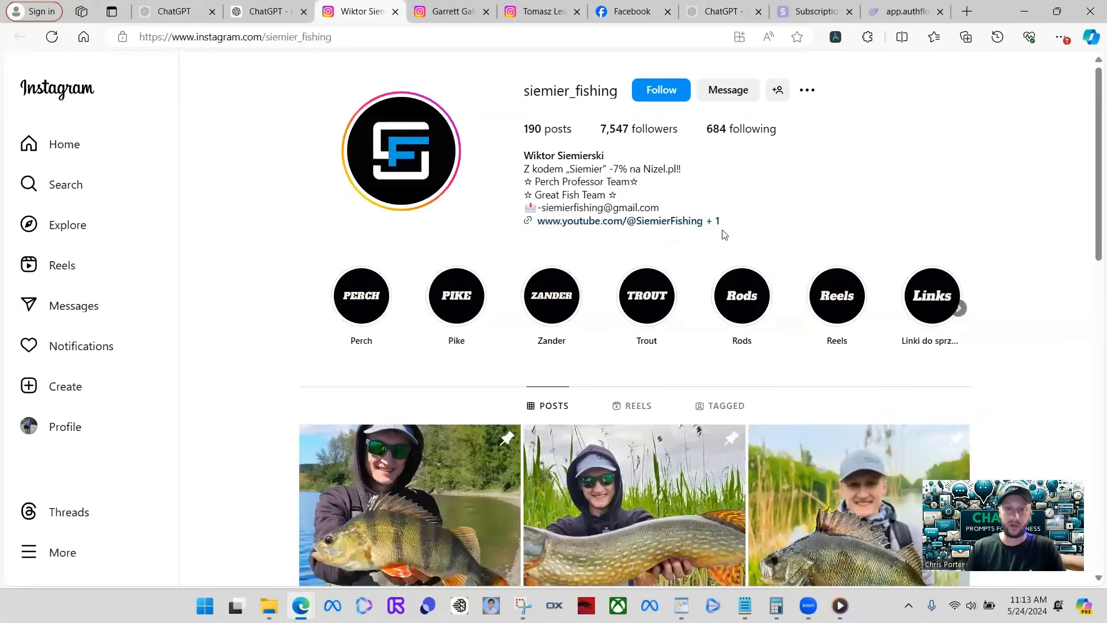
scroll(640, 348, down, 5)
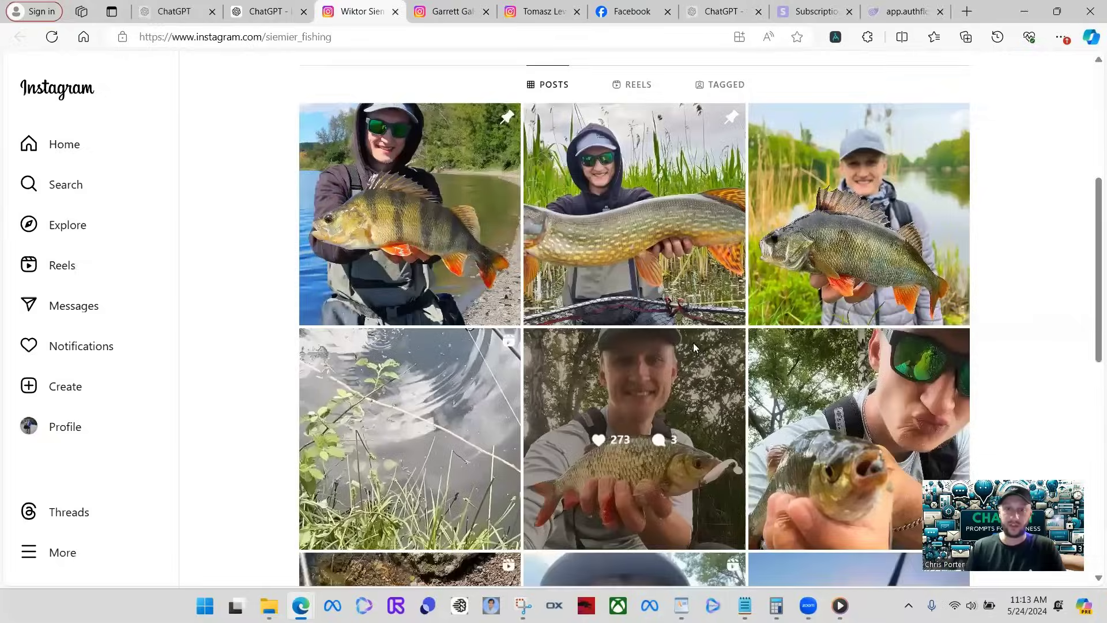
scroll(694, 347, up, 5)
key(ctrl+shift+Tab)
scroll(415, 417, up, 1)
scroll(577, 252, up, 2)
click(418, 499)
text(wh)
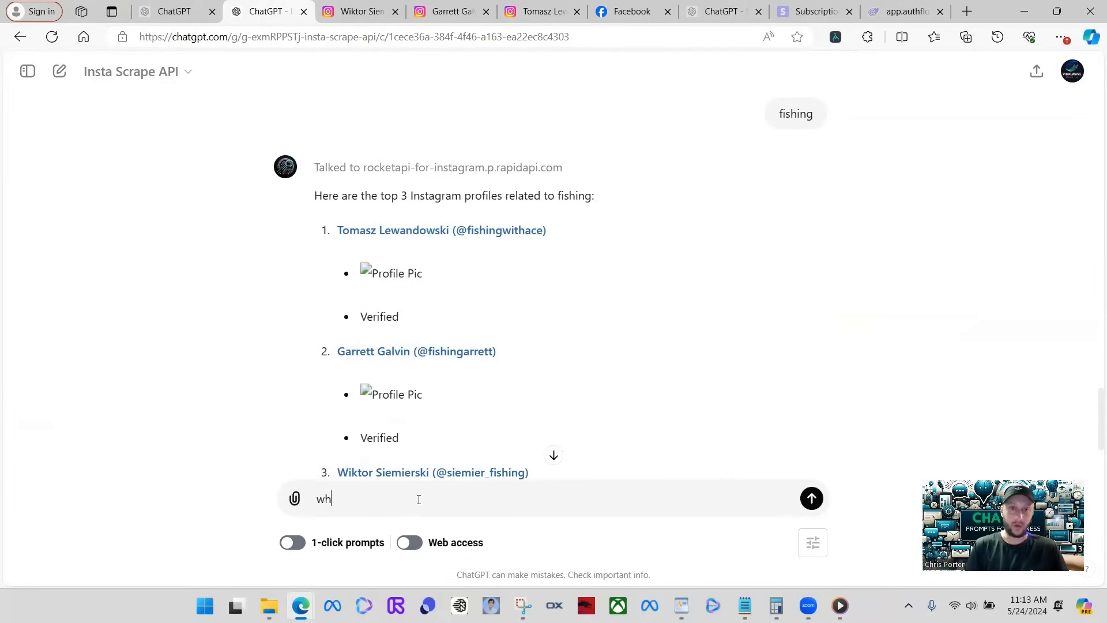
text(o does @fishing)
key(Escape)
text(fishingwith)
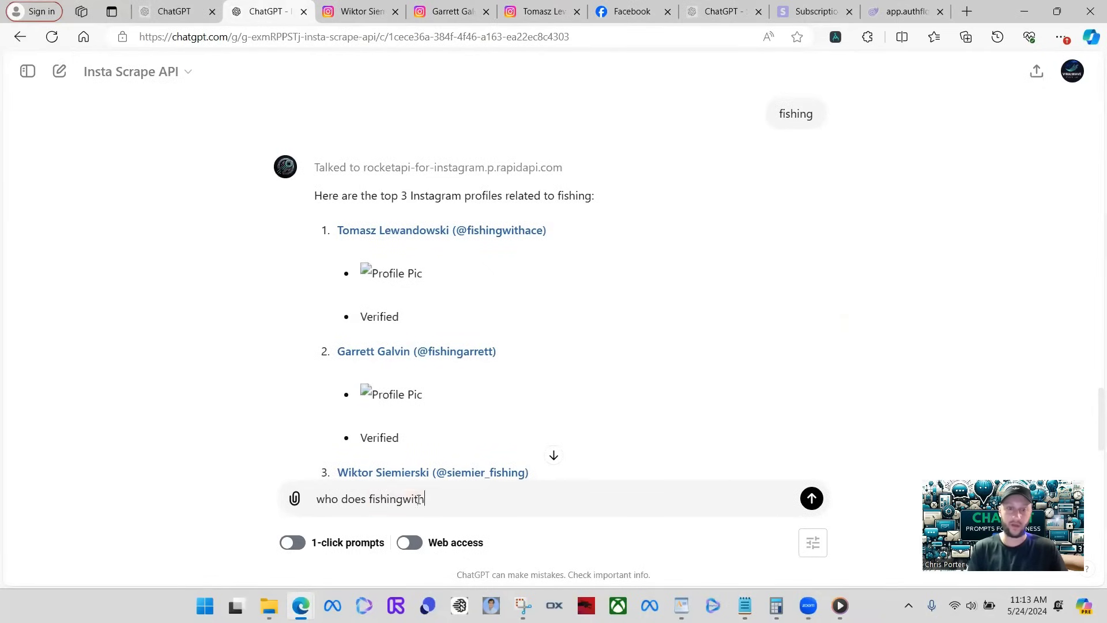
text(ace in)
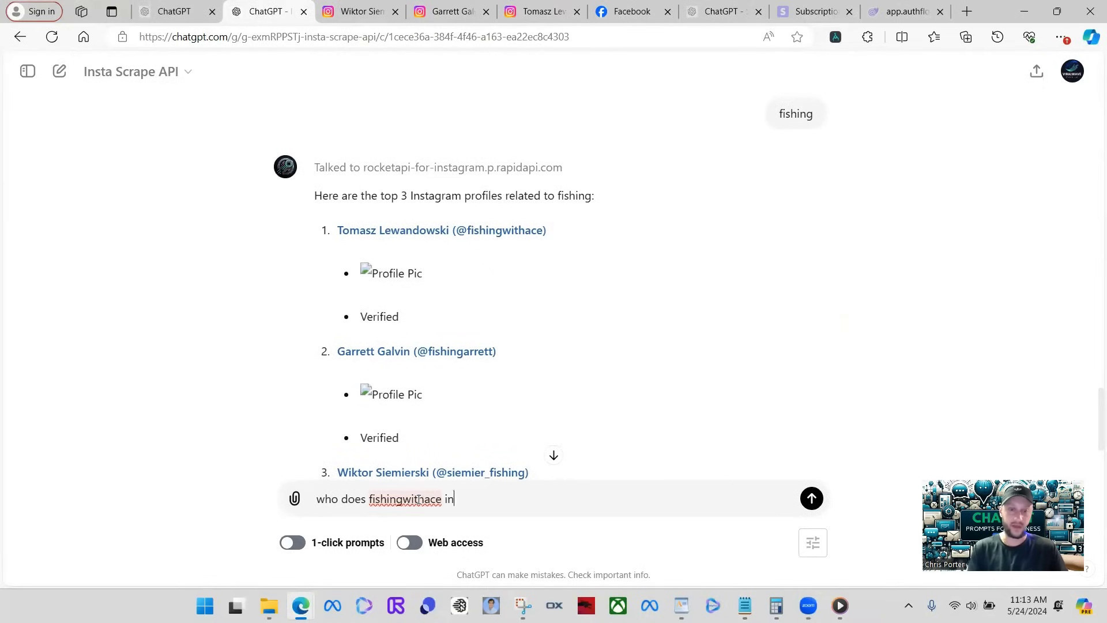
text(teract with the most on their i)
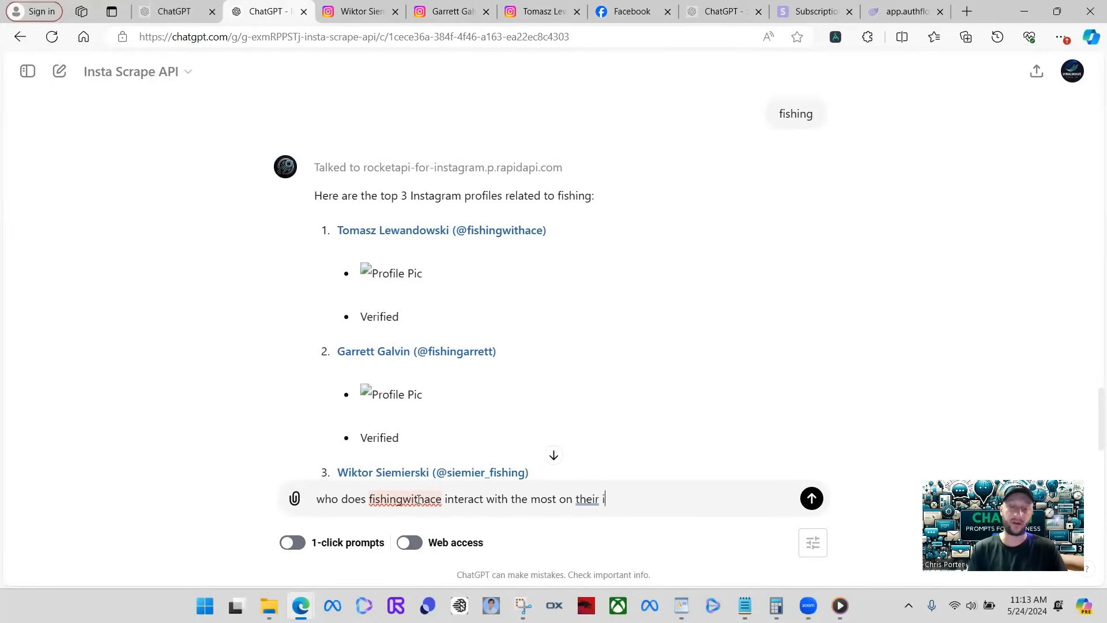
text(nstagram)
key(Return)
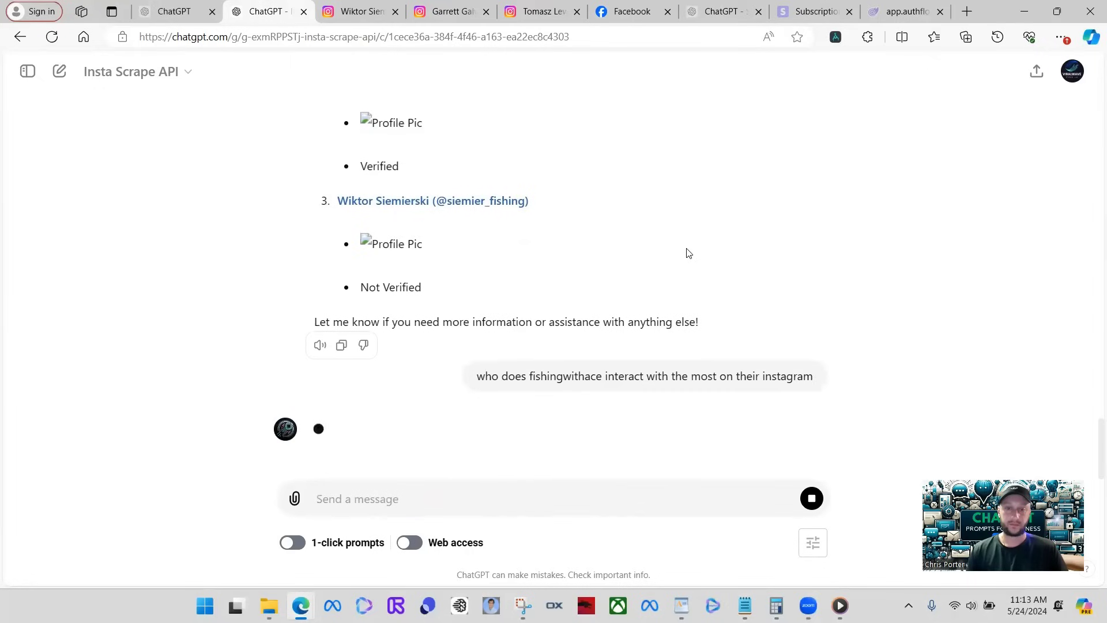
click(345, 375)
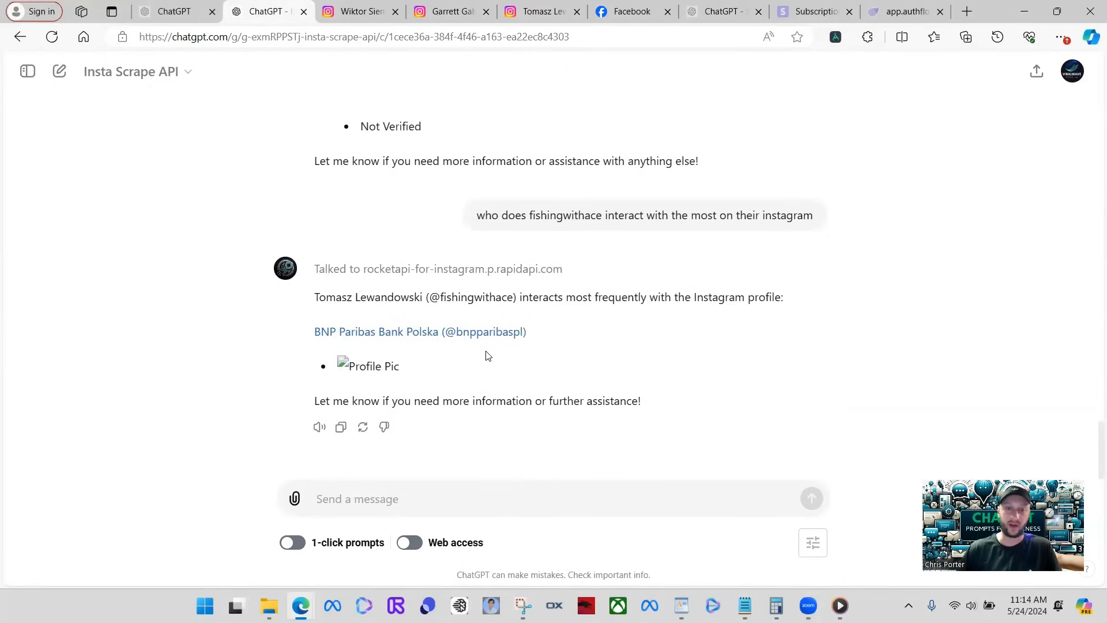
View BNP Paribas Bank Polska's Instagram profile, then ask 'where did you find that data'
click(377, 333)
scroll(744, 292, down, 5)
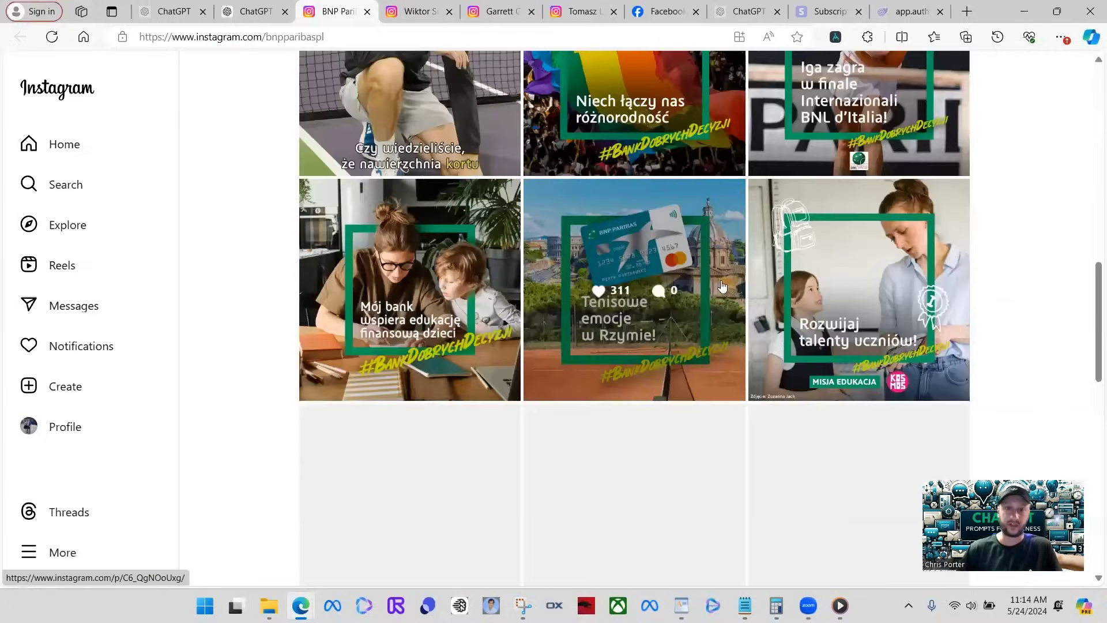
scroll(292, 175, up, 10)
click(254, 11)
text(where did)
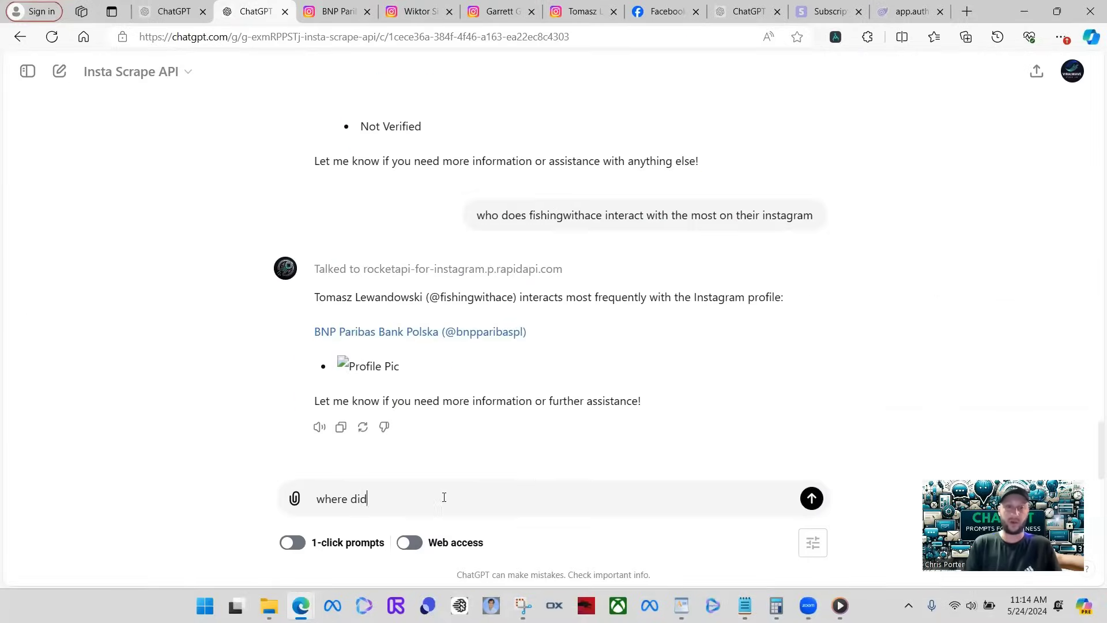
text( you find that data?)
key(Return)
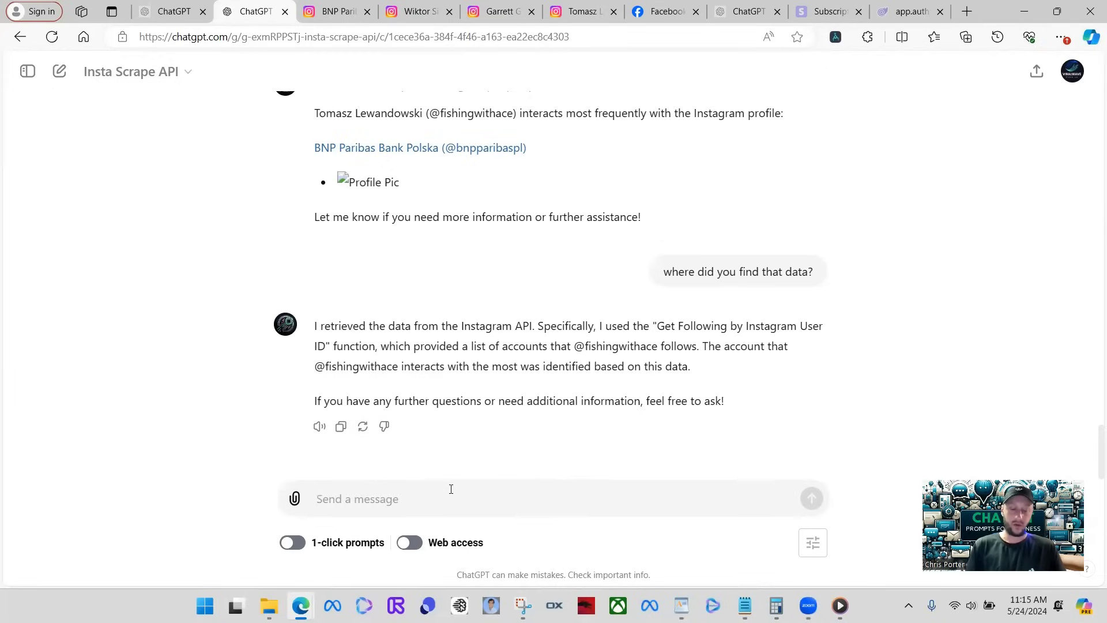
Ask 'what other data can you pull from this profile?'
text(what other data can you pull from this profile?)
key(Return)
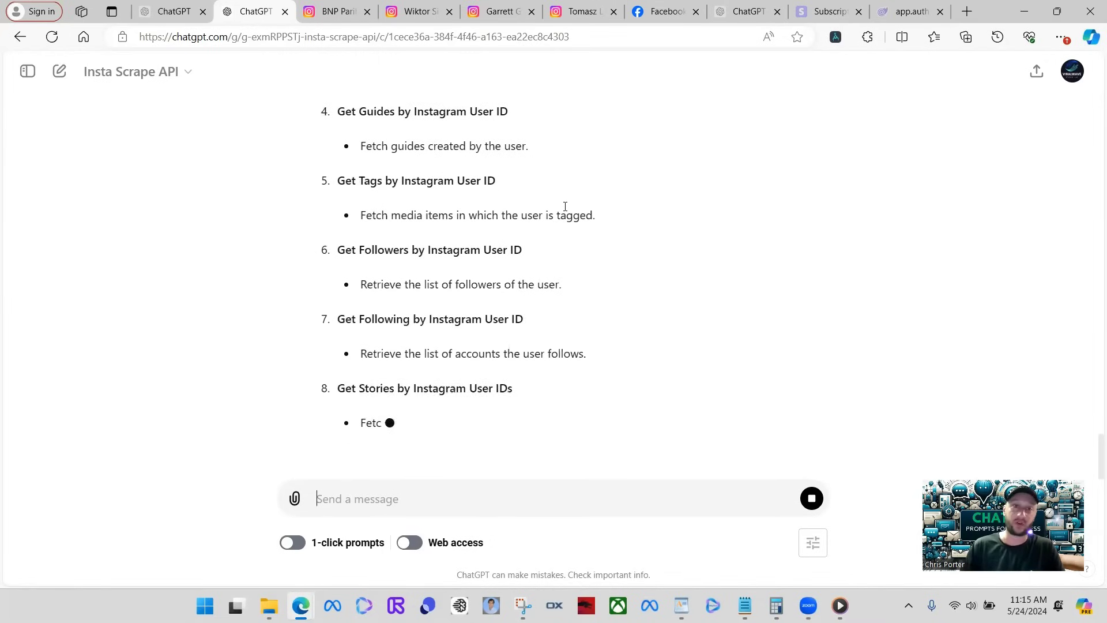
scroll(572, 214, up, 10)
scroll(521, 345, down, 1)
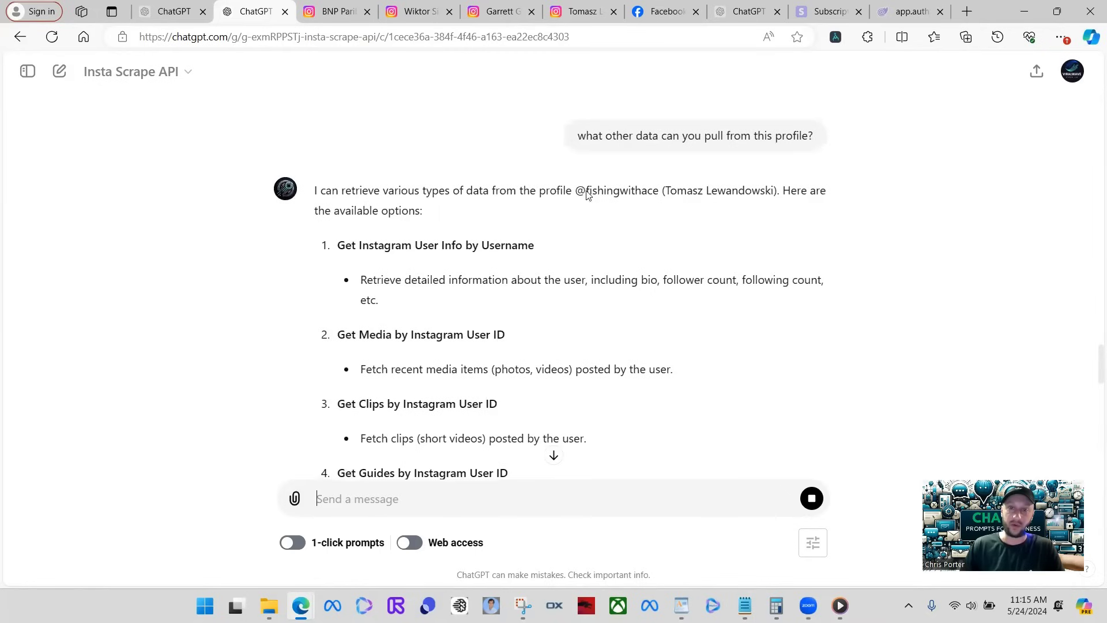
drag(589, 191, 654, 216)
key(ctrl+c)
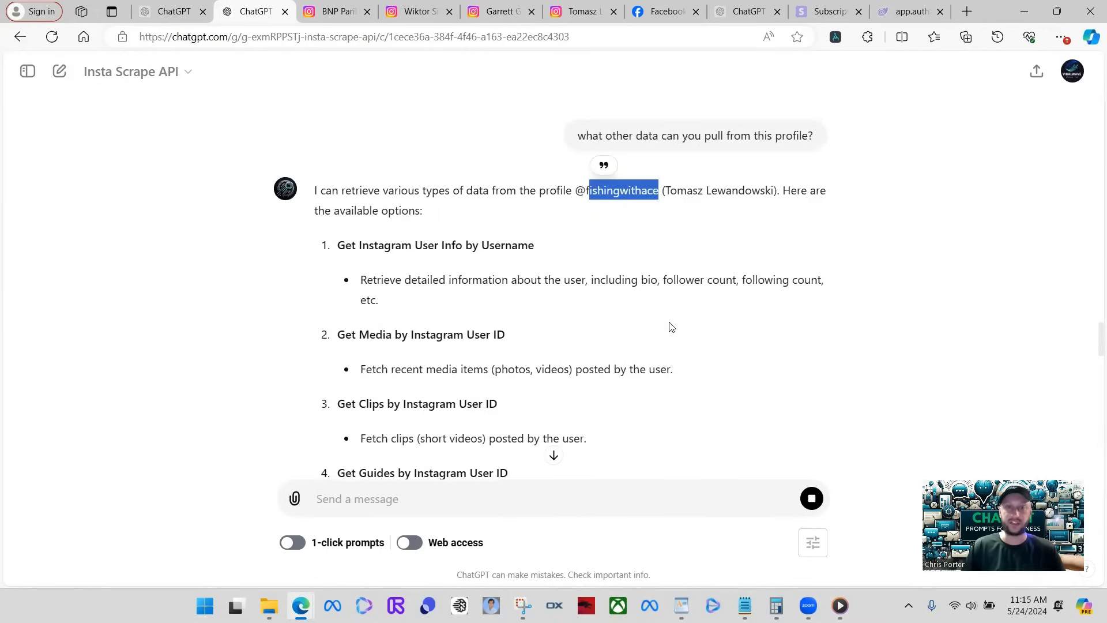
scroll(678, 406, down, 20)
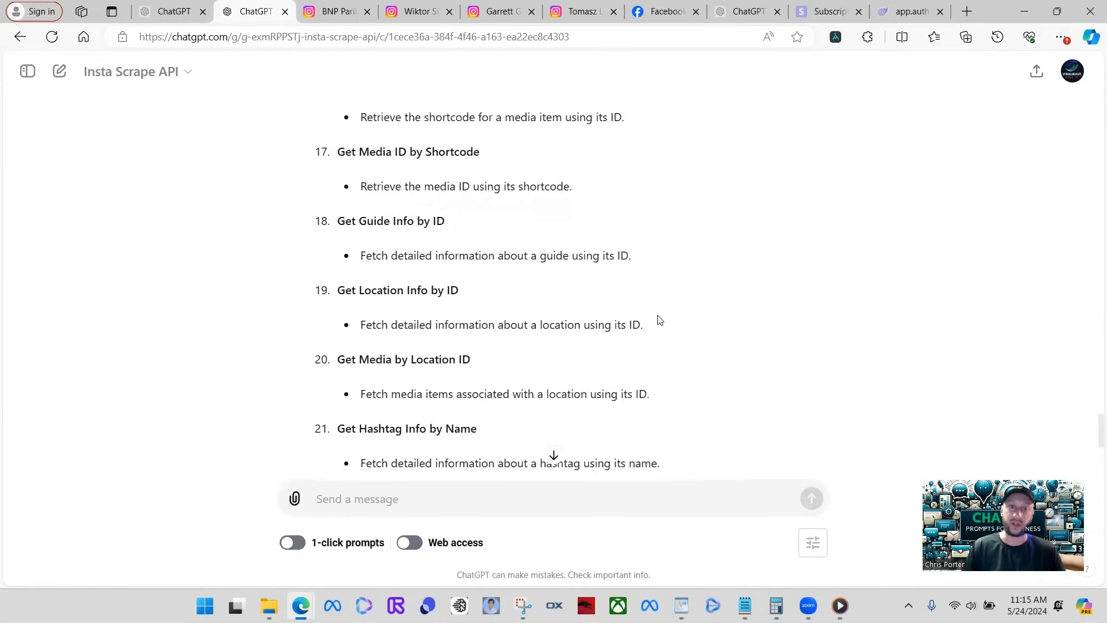
scroll(659, 321, down, 6)
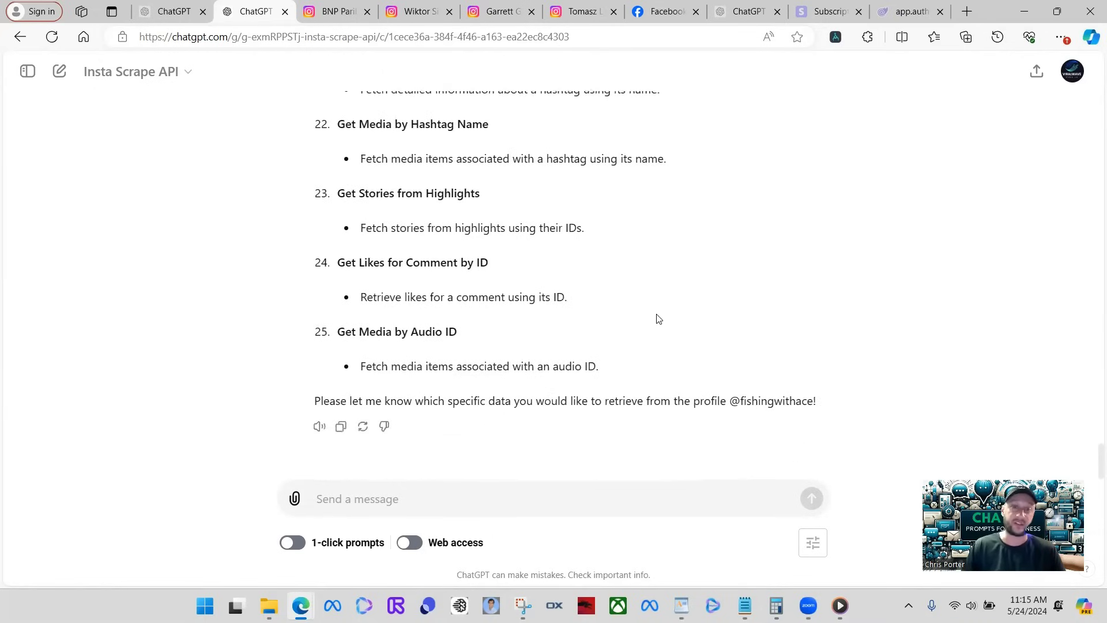
scroll(523, 378, up, 8)
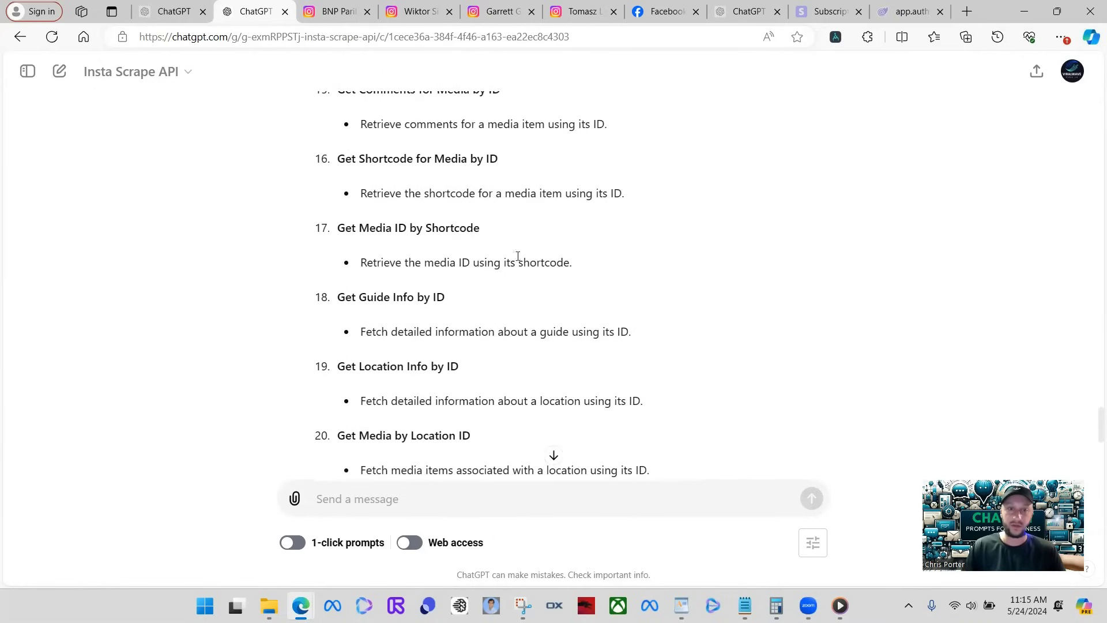
scroll(511, 238, up, 5)
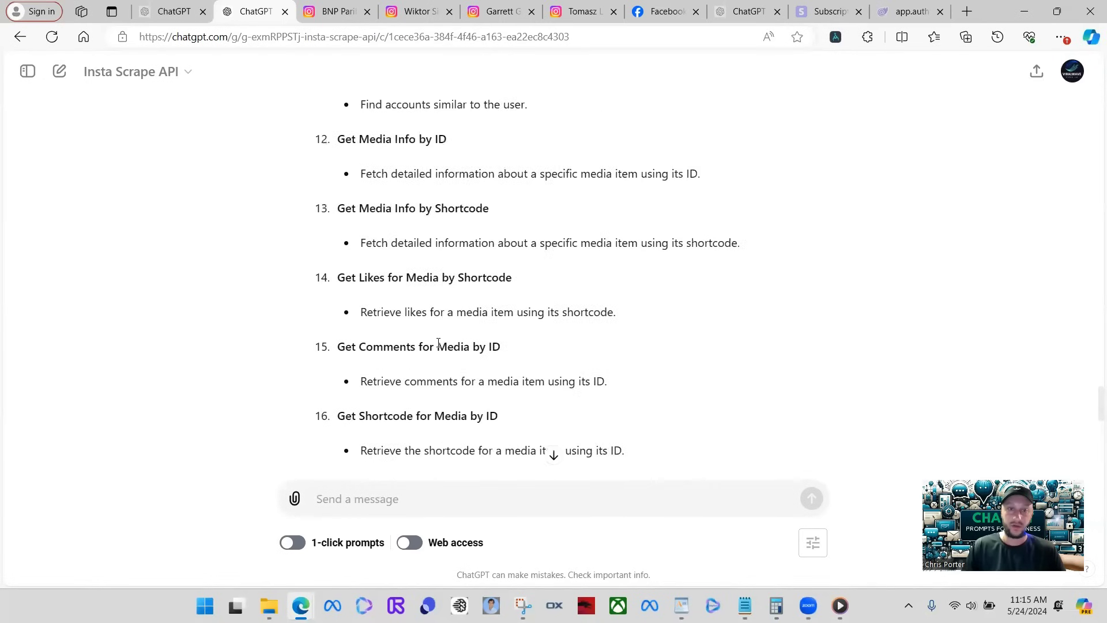
scroll(438, 342, up, 4)
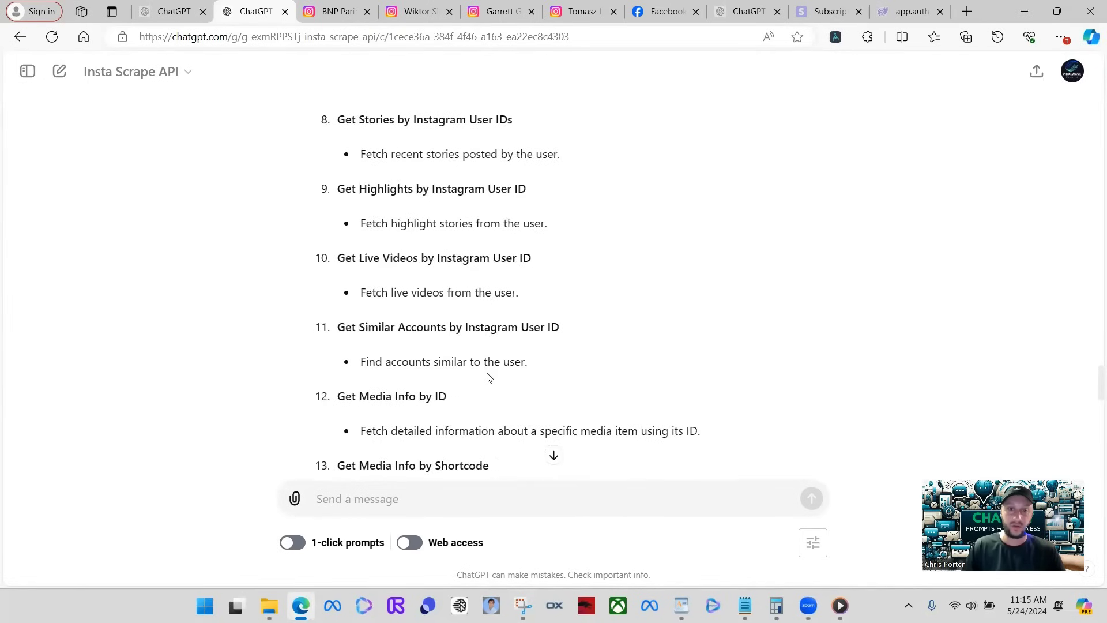
scroll(487, 376, up, 3)
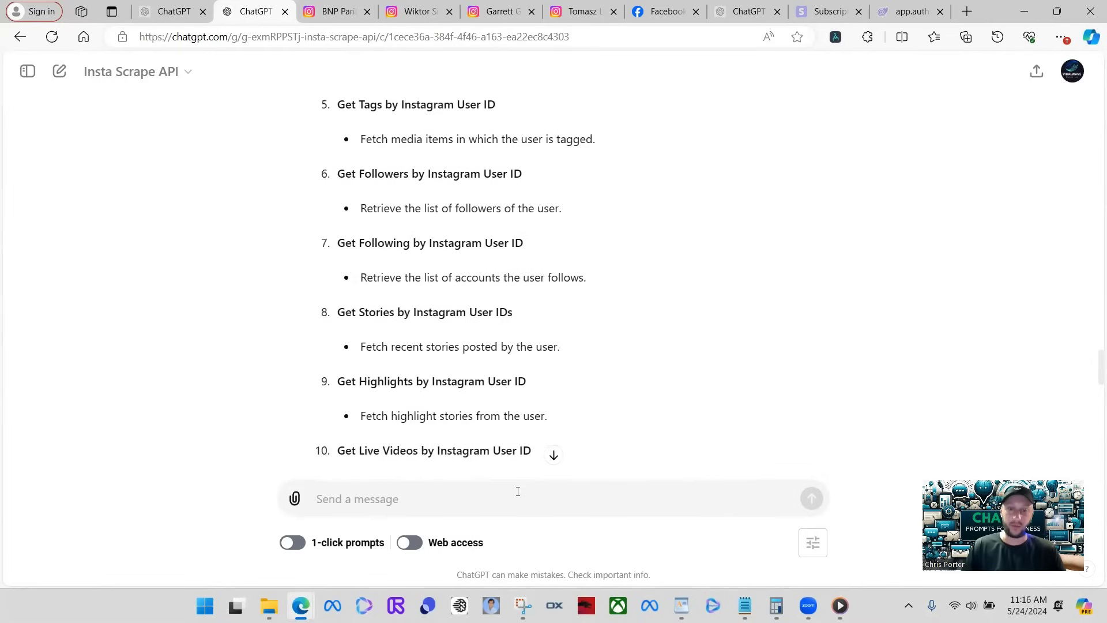
click(674, 506)
text(get th)
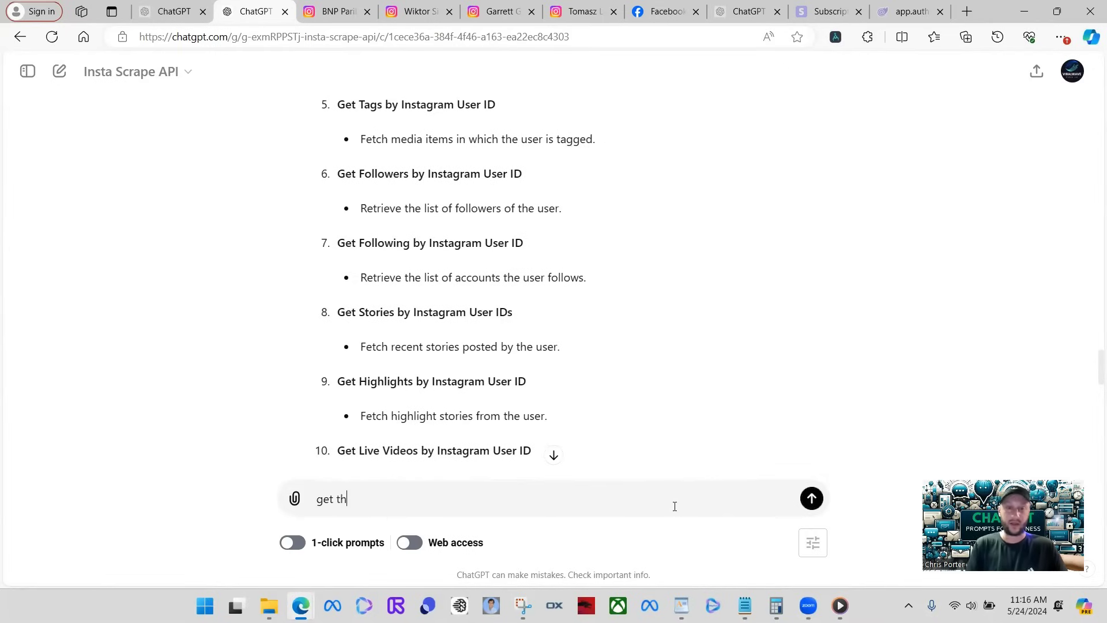
text(e following for)
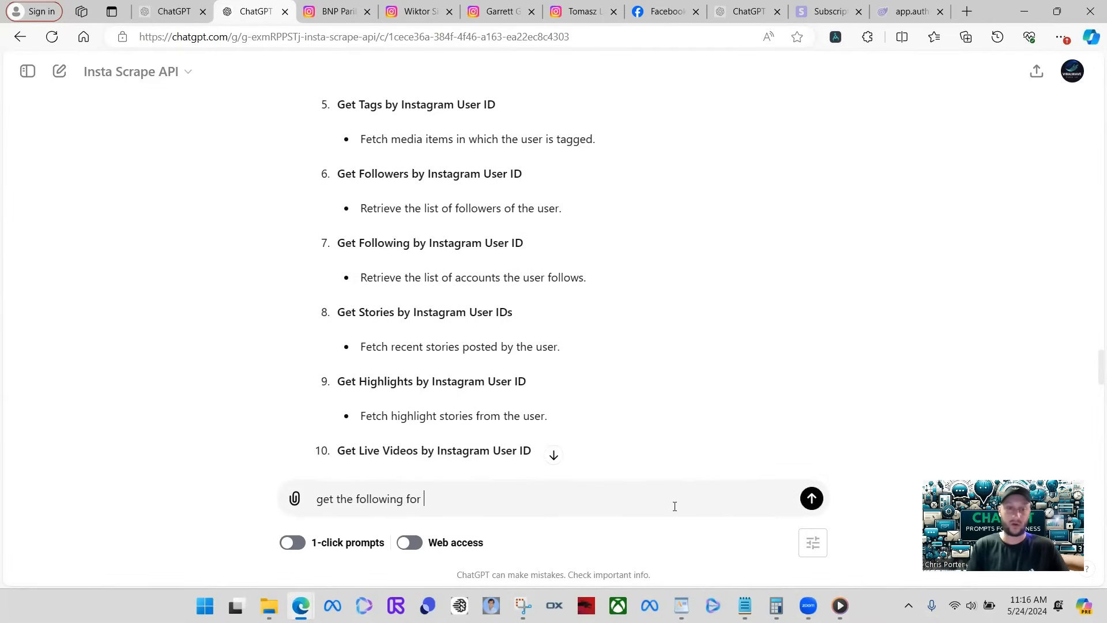
key(ctrl+v)
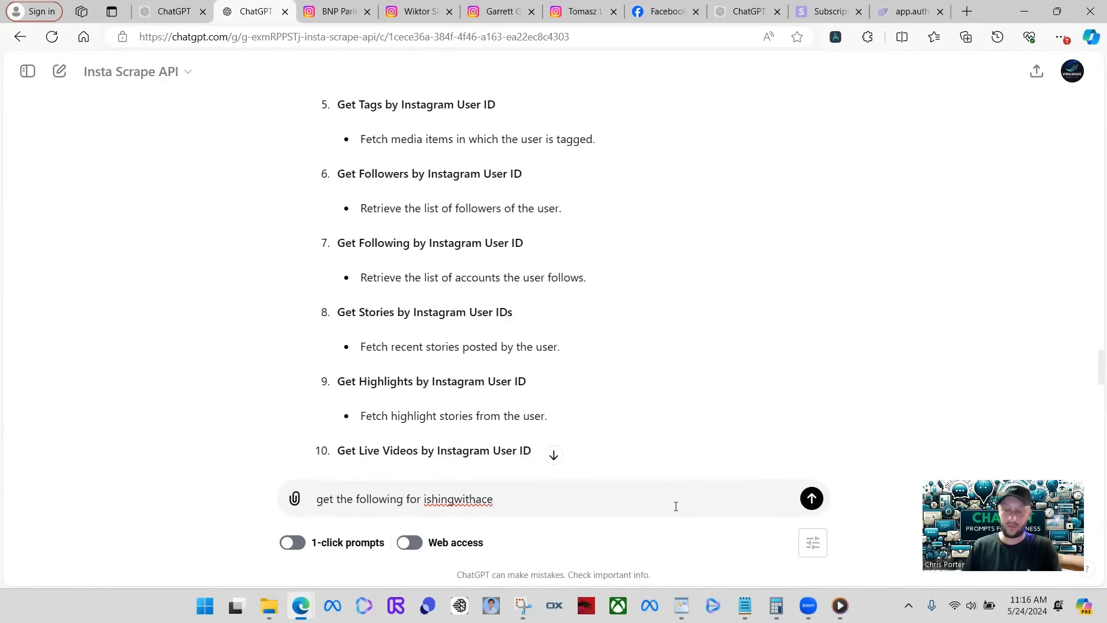
key(BackSpace)
key(BackSpace)
key(BackSpace)
key(BackSpace)
key(BackSpace)
key(BackSpace)
key(BackSpace)
key(BackSpace)
key(BackSpace)
key(BackSpace)
scroll(532, 404, up, 10)
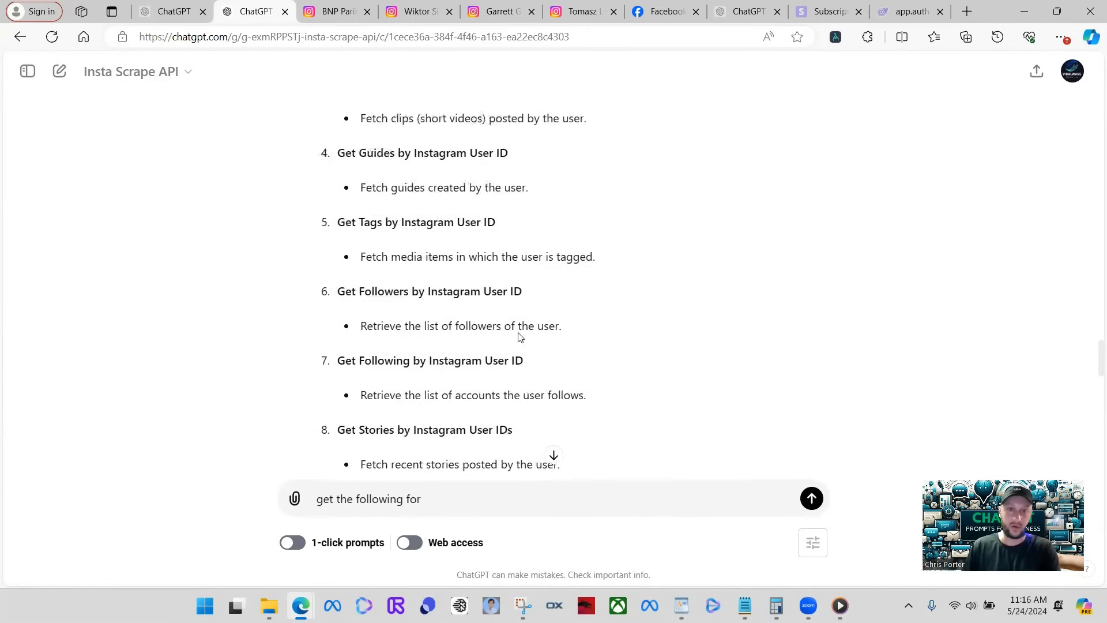
scroll(634, 323, down, 2)
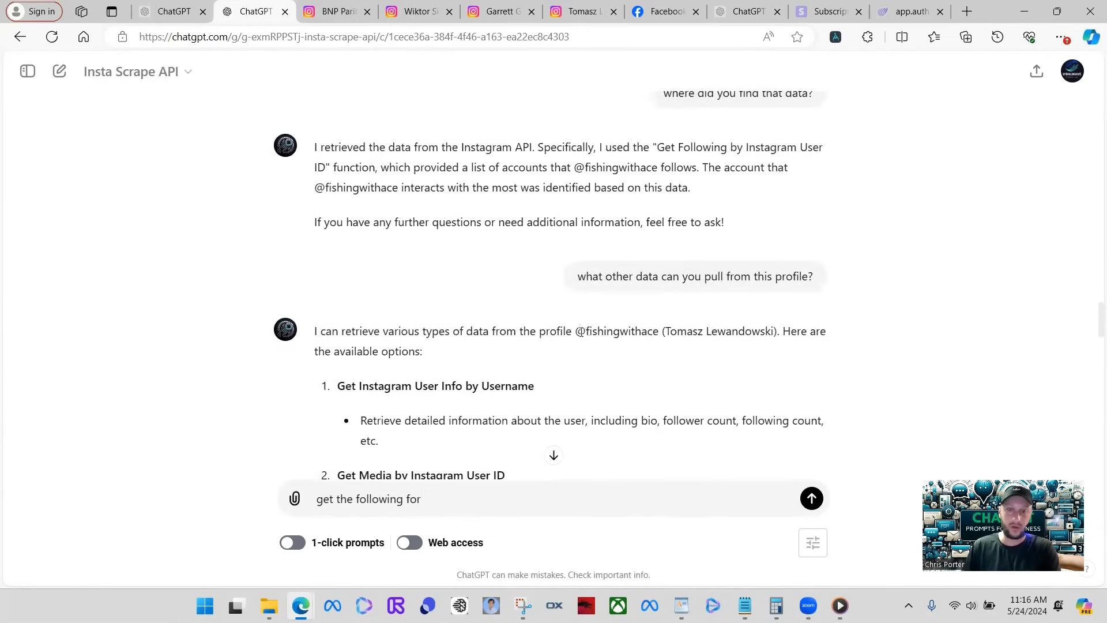
drag(587, 331, 657, 335)
key(ctrl+c)
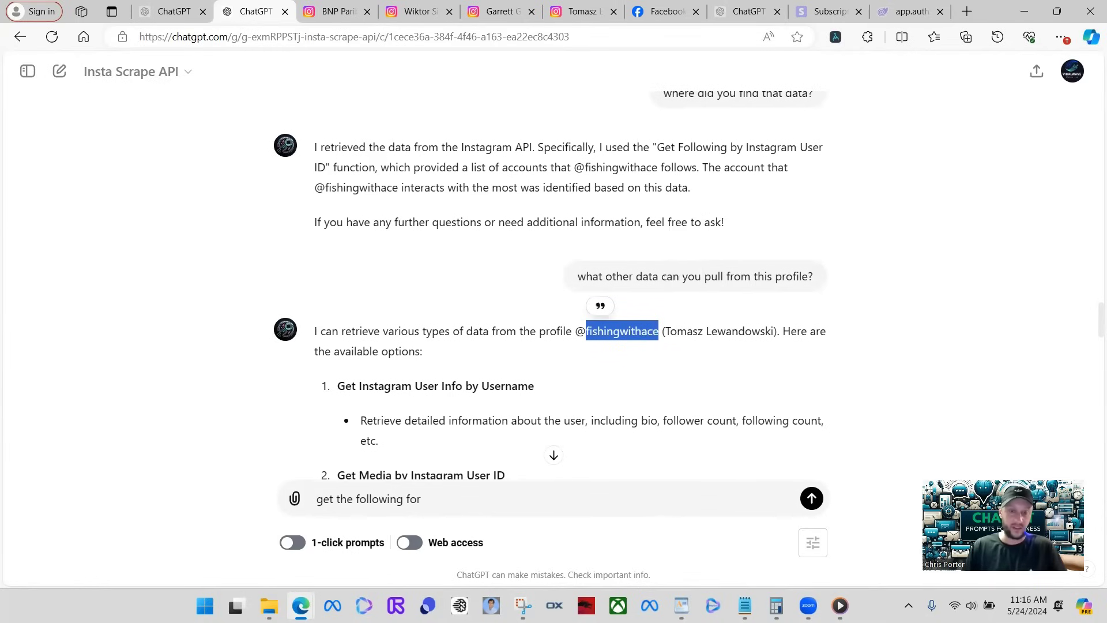
click(451, 496)
key(ctrl+v)
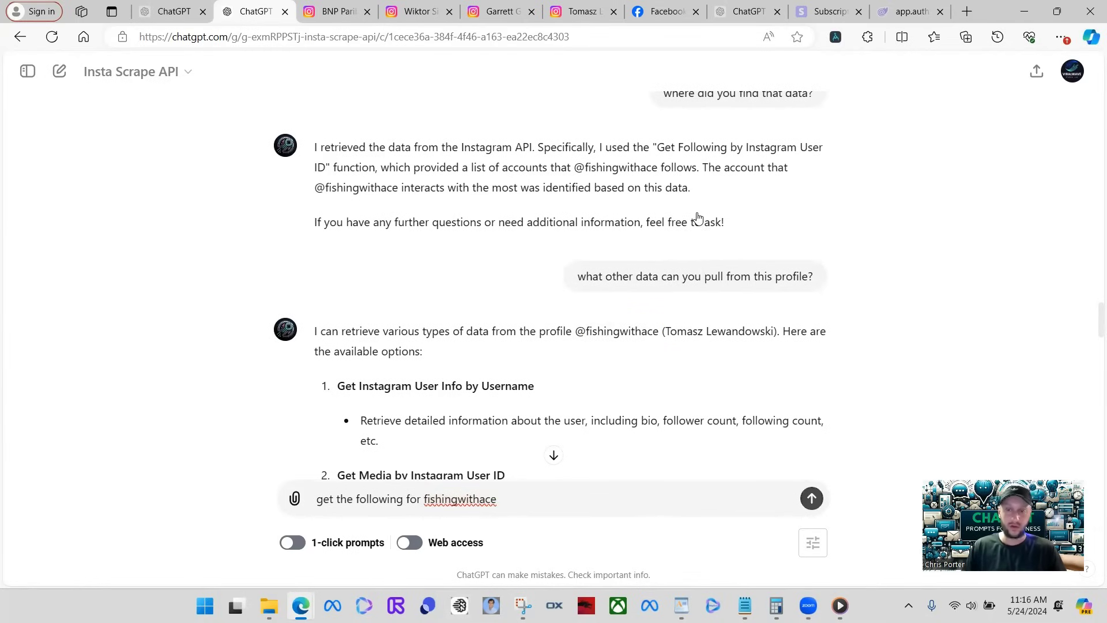
key(Return)
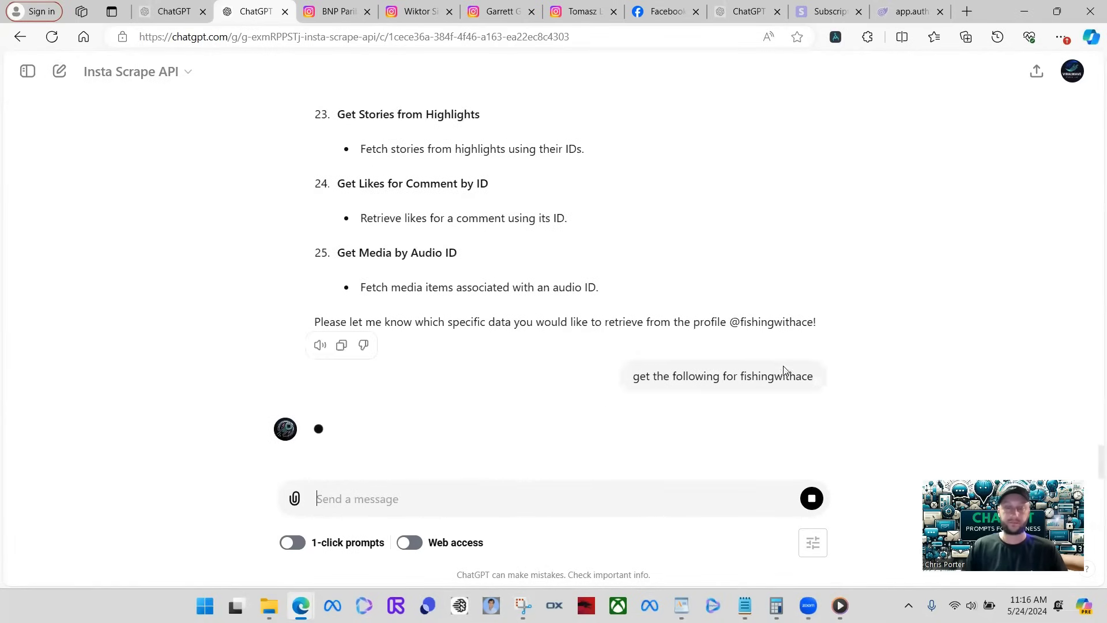
Allow the following lookup, review the five followed accounts, and stop further generation
click(343, 456)
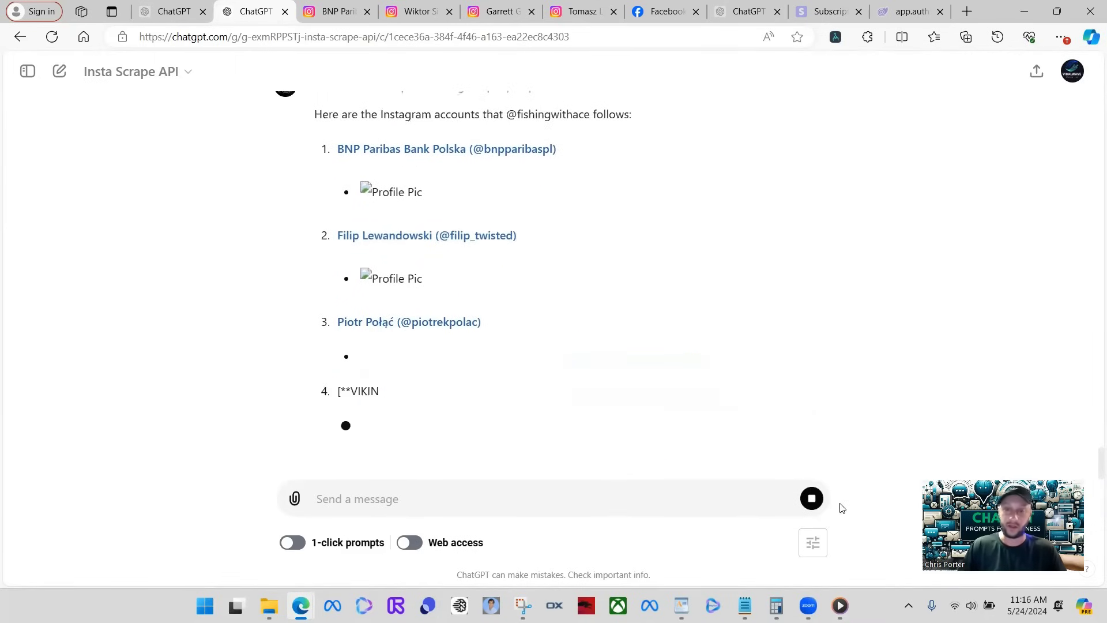
scroll(470, 321, up, 3)
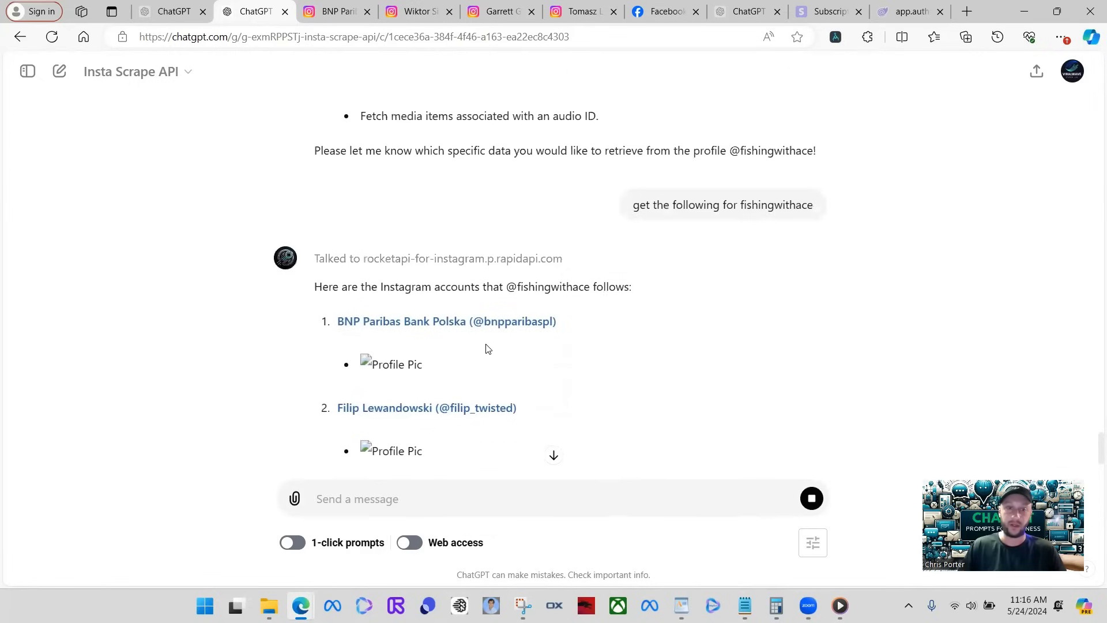
scroll(489, 350, down, 2)
scroll(489, 350, down, 1)
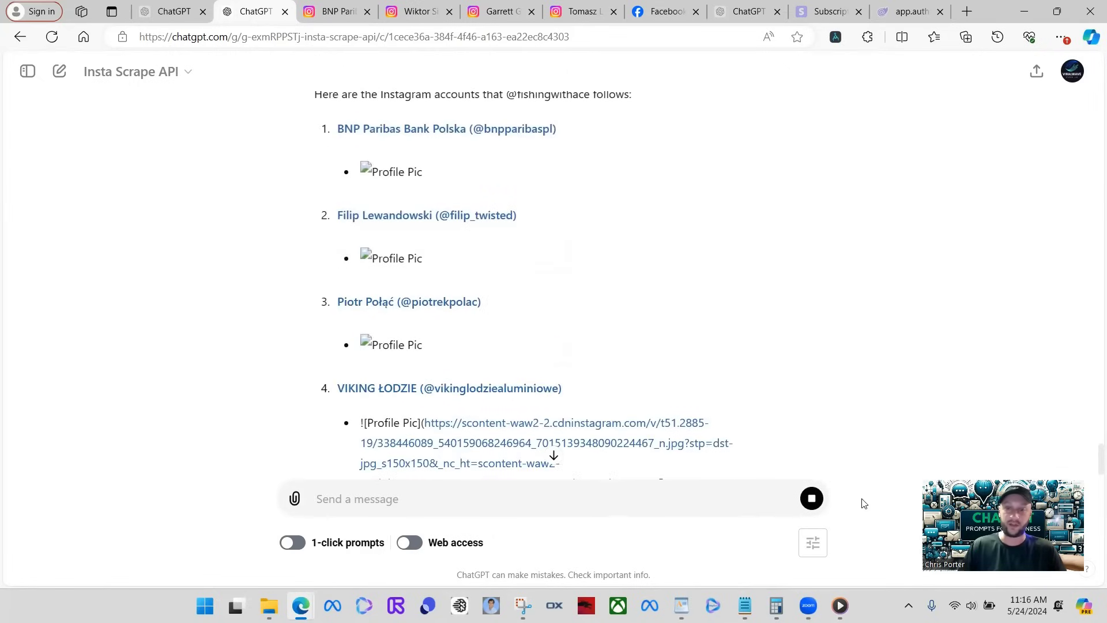
click(809, 501)
Ask for only the clickable followers-page links, with no image
scroll(484, 490, down, 2)
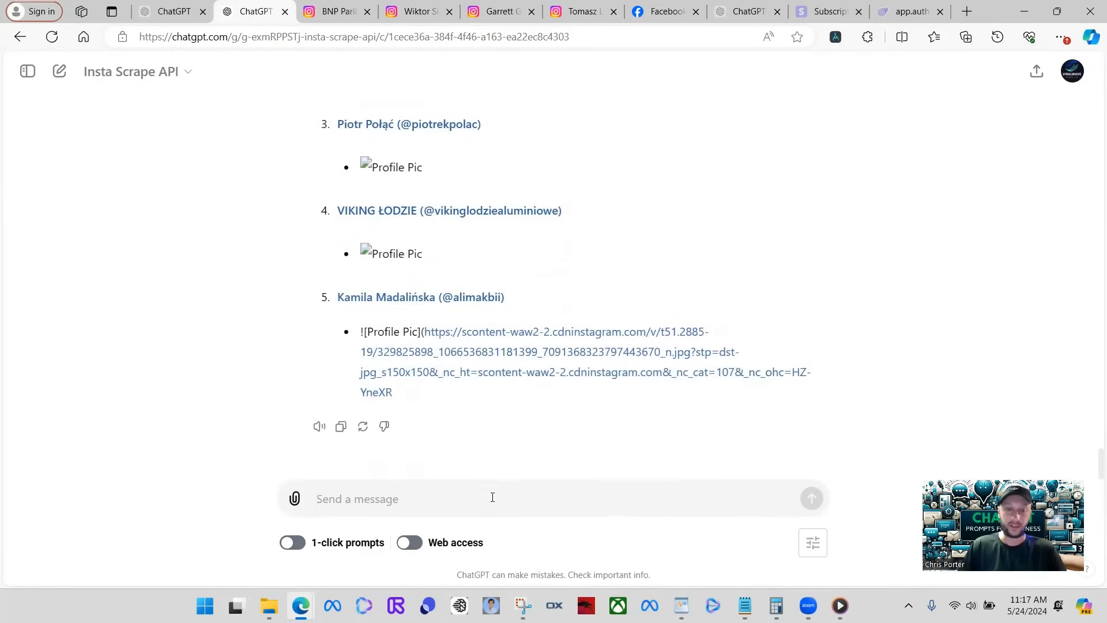
text(Jus)
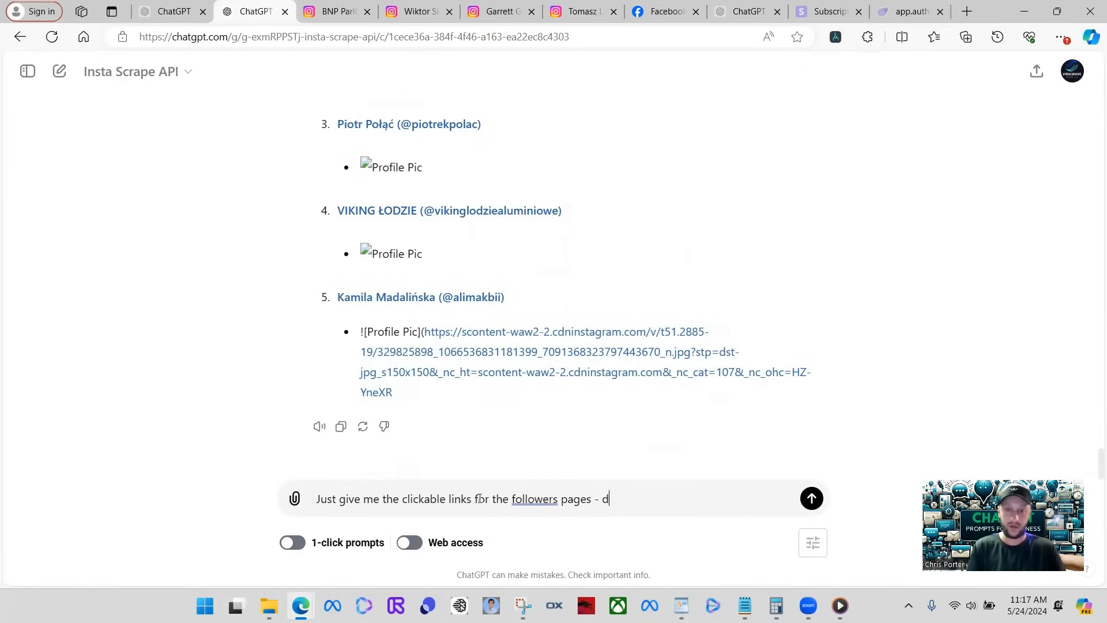
text(ont give me an image)
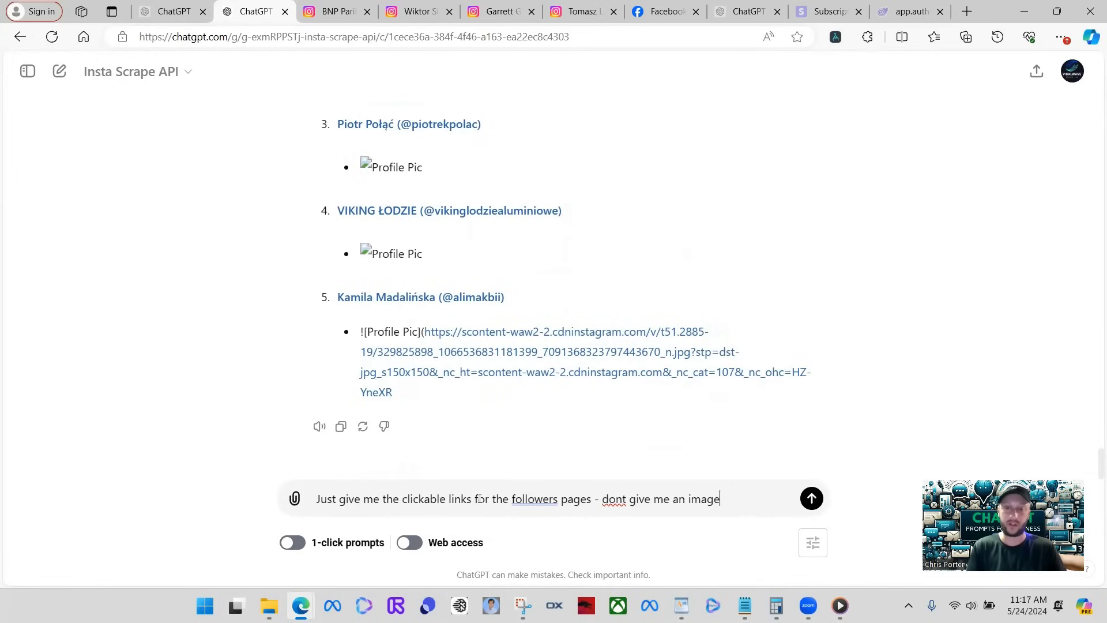
key(Return)
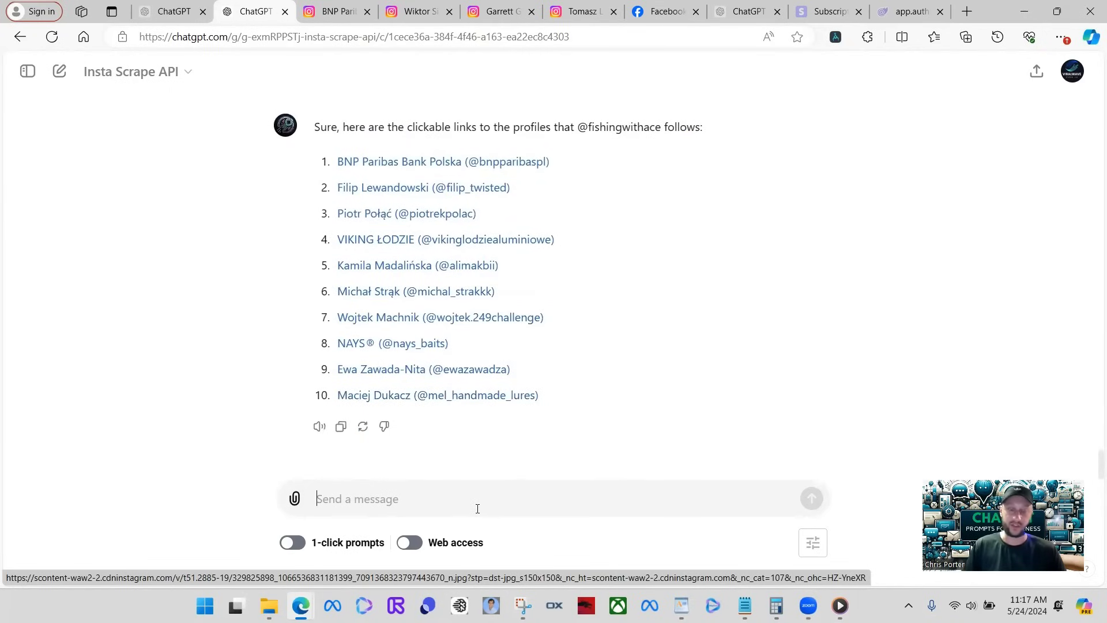
text(I need 50 more)
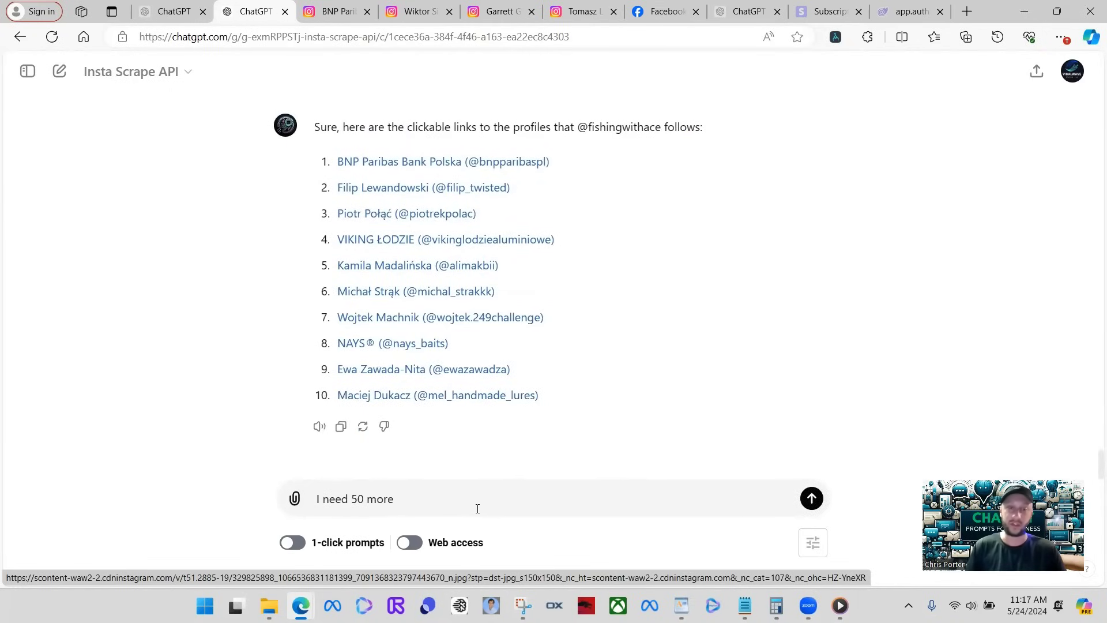
key(Return)
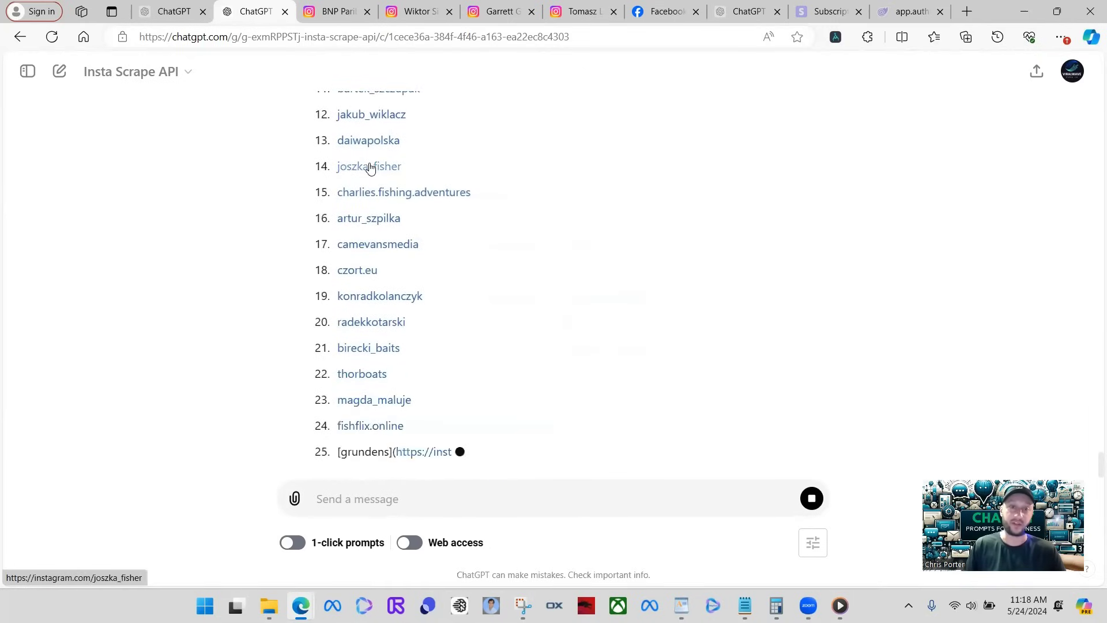
click(372, 167)
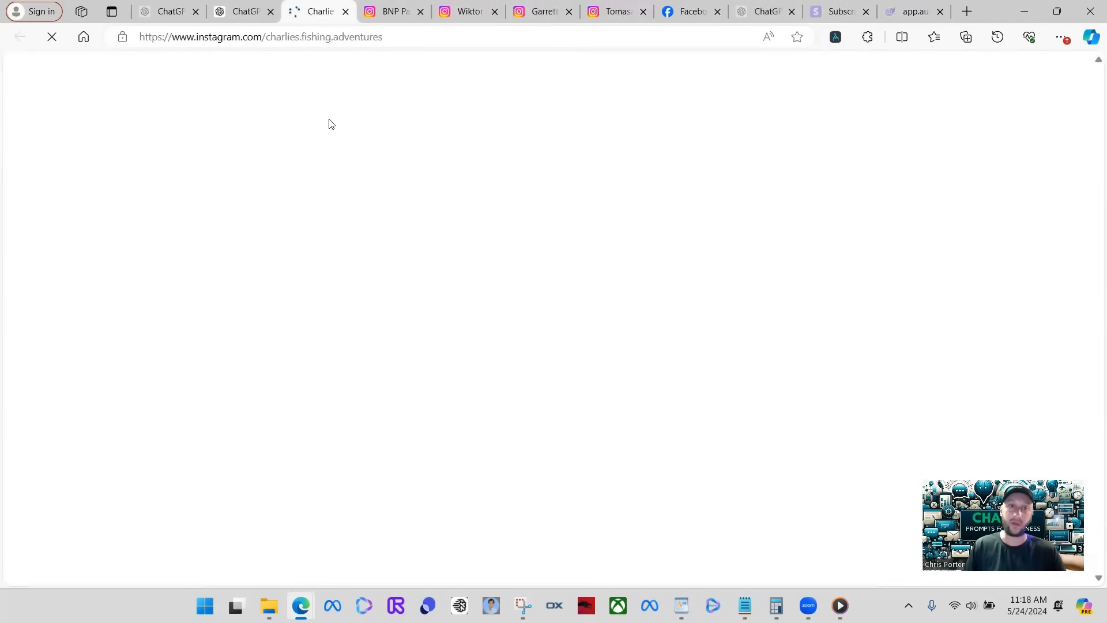
click(250, 25)
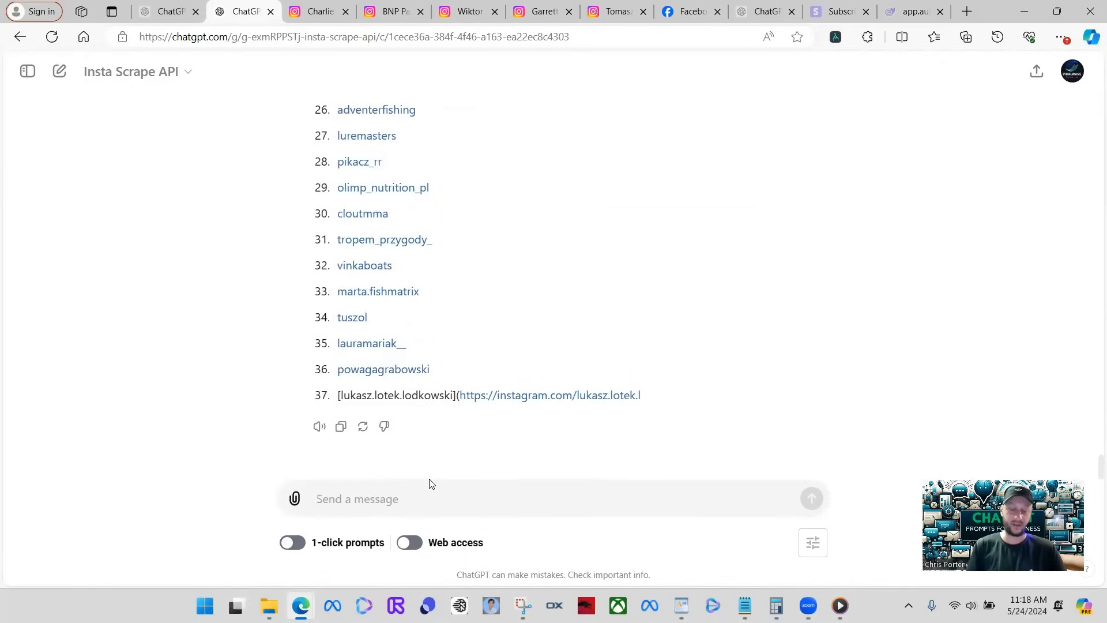
Ask 'Find me people who follow fishingwithace' and confirm the Instagram API call
text(Find me)
key(ctrl+v)
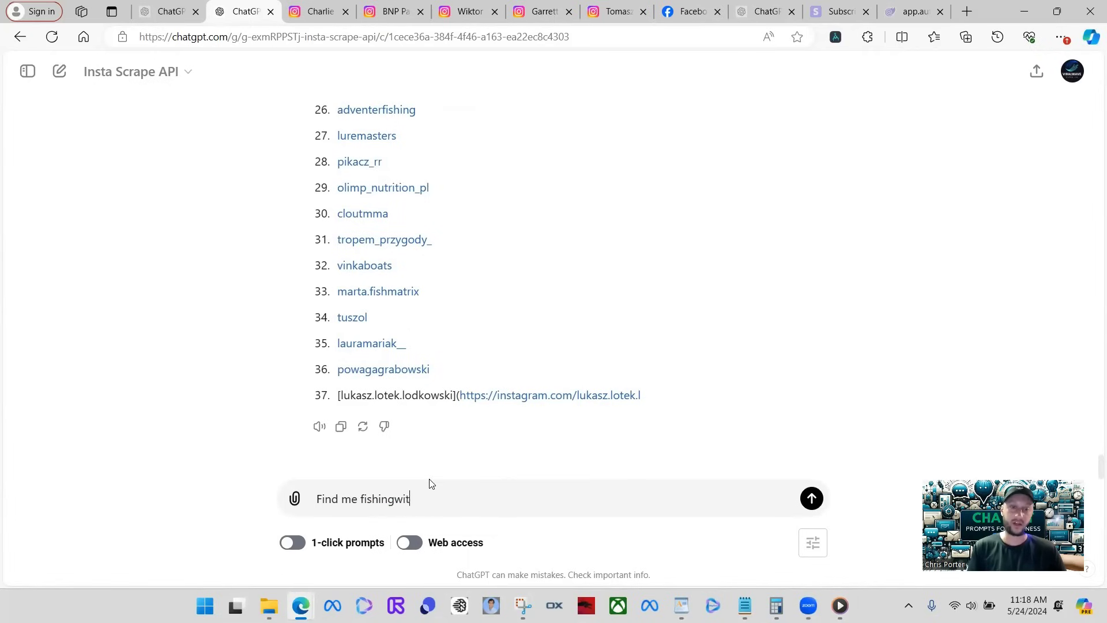
key(BackSpace)
key(BackSpace)
key(BackSpace)
key(BackSpace)
key(BackSpace)
key(BackSpace)
key(BackSpace)
key(BackSpace)
key(BackSpace)
key(BackSpace)
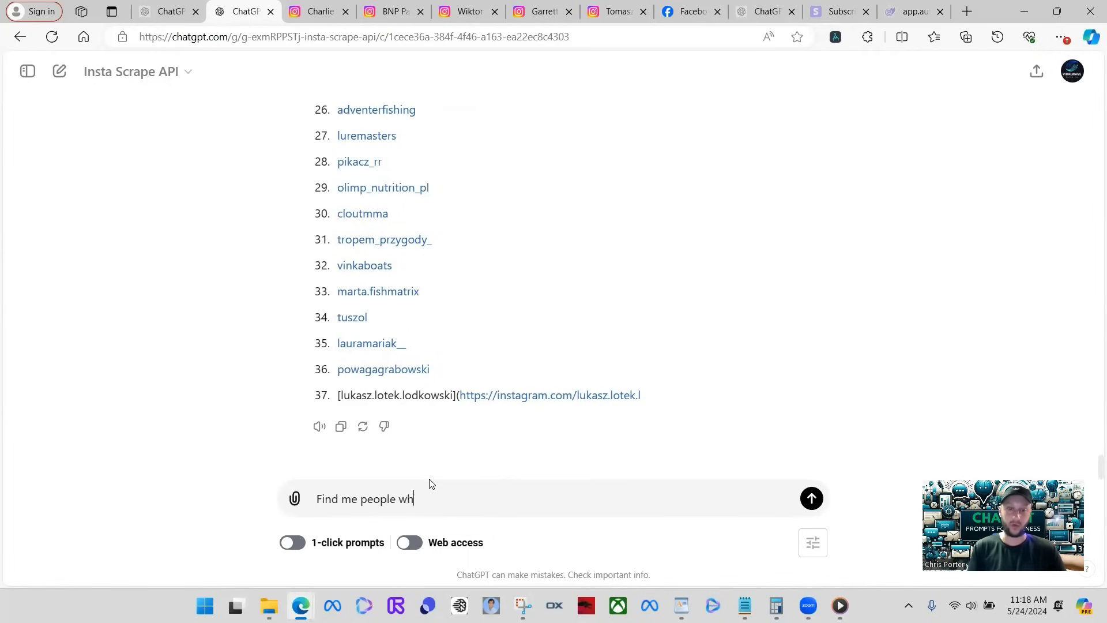
text(people who follow)
text(fishingwithace)
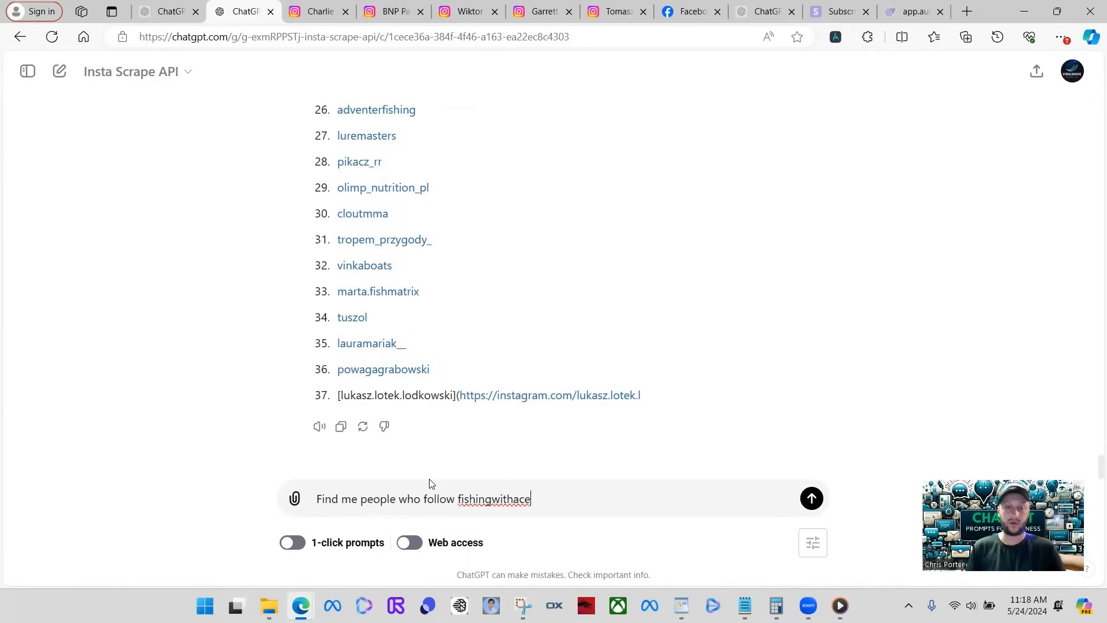
key(Return)
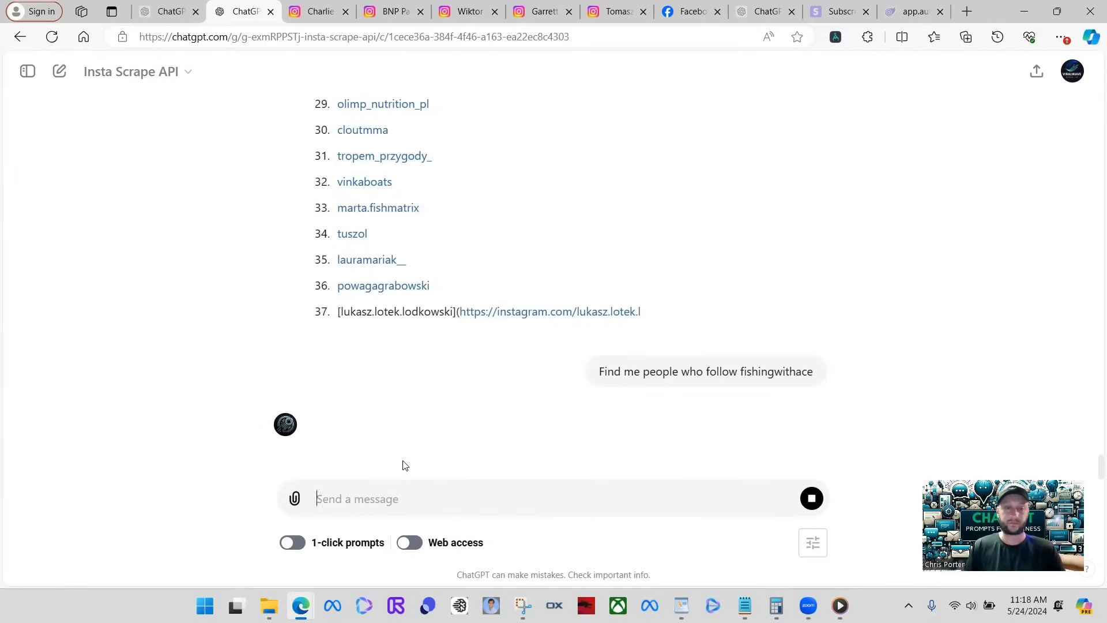
click(343, 454)
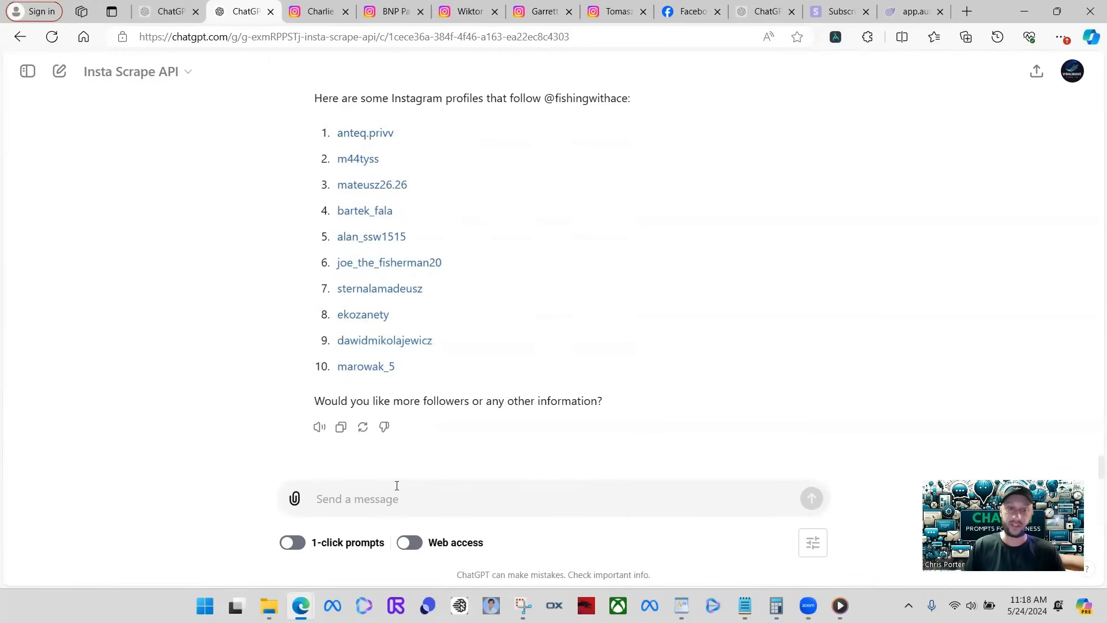
Request a list of 25 more fishingwithace followers and confirm the API call
text(give me a list of 15 more)
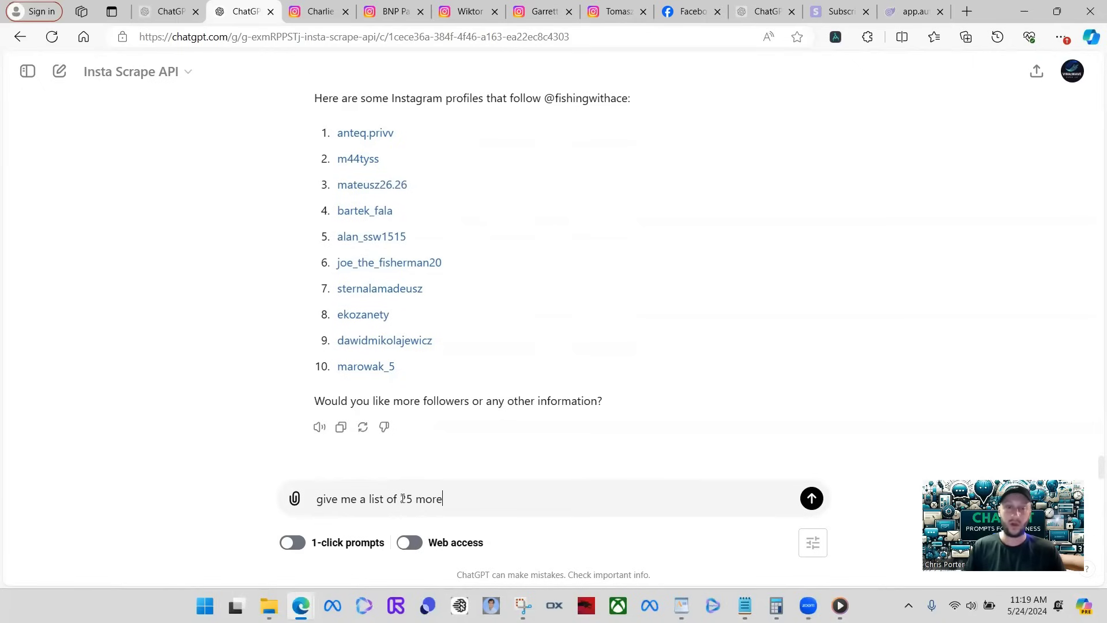
key(Return)
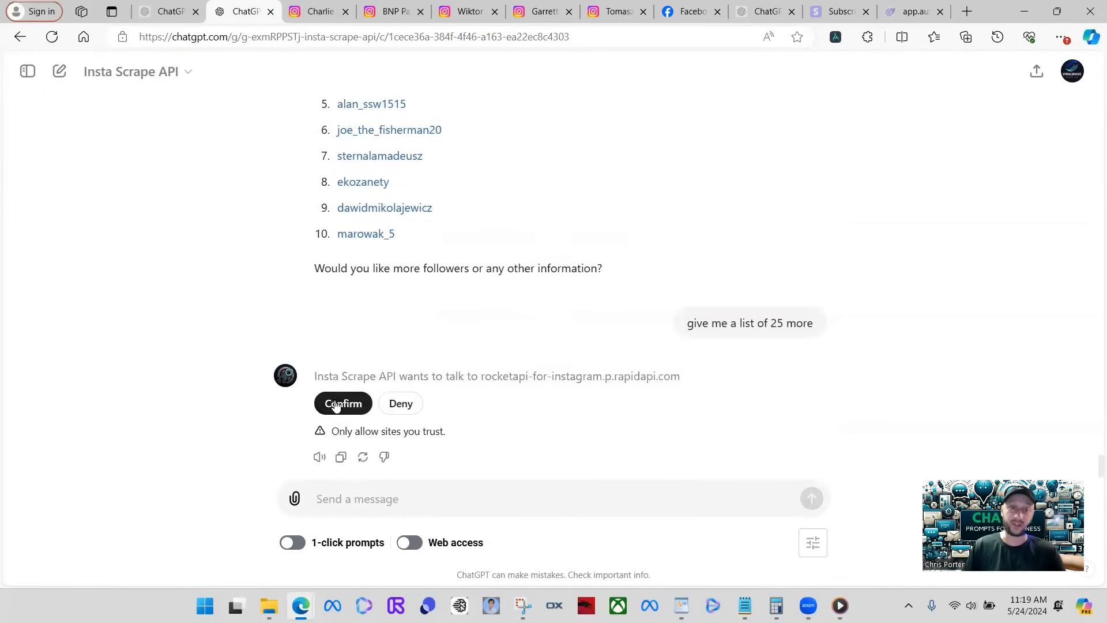
click(343, 404)
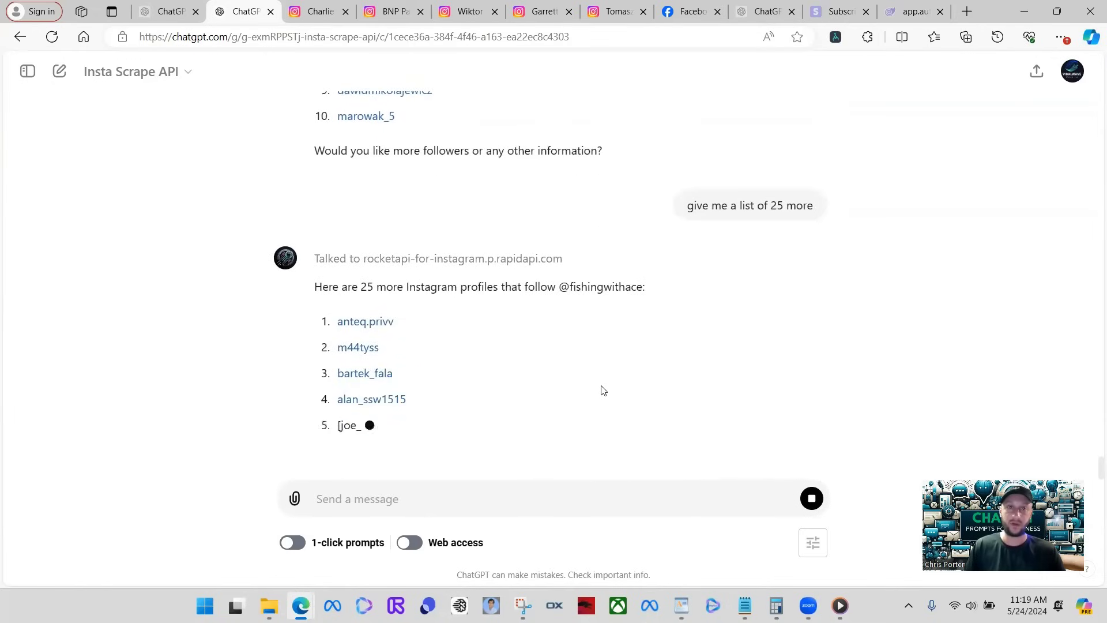
Close the five leftover Instagram profile tabs
click(346, 11)
click(346, 11)
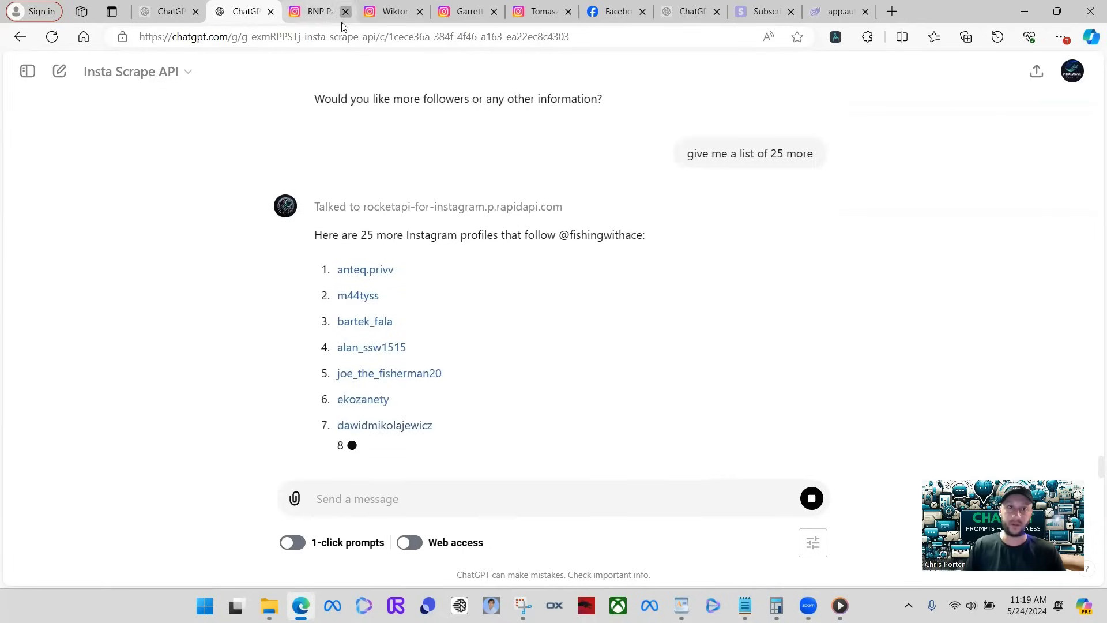
click(345, 11)
click(345, 12)
click(345, 11)
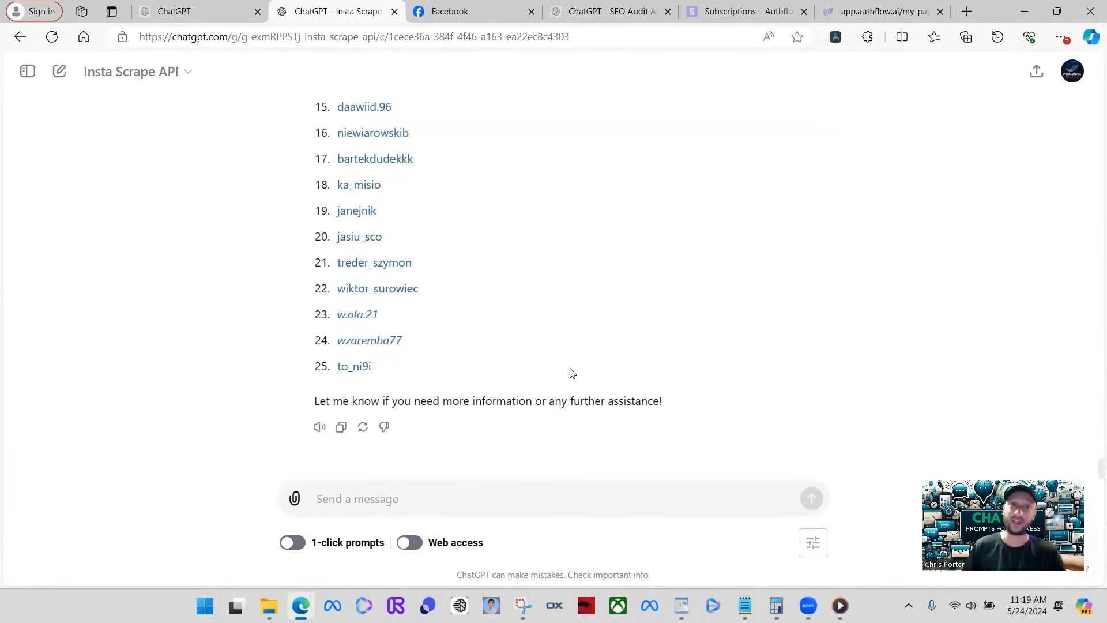
Scroll up and down the conversation to review the followed-account and follower lists
scroll(594, 278, up, 10)
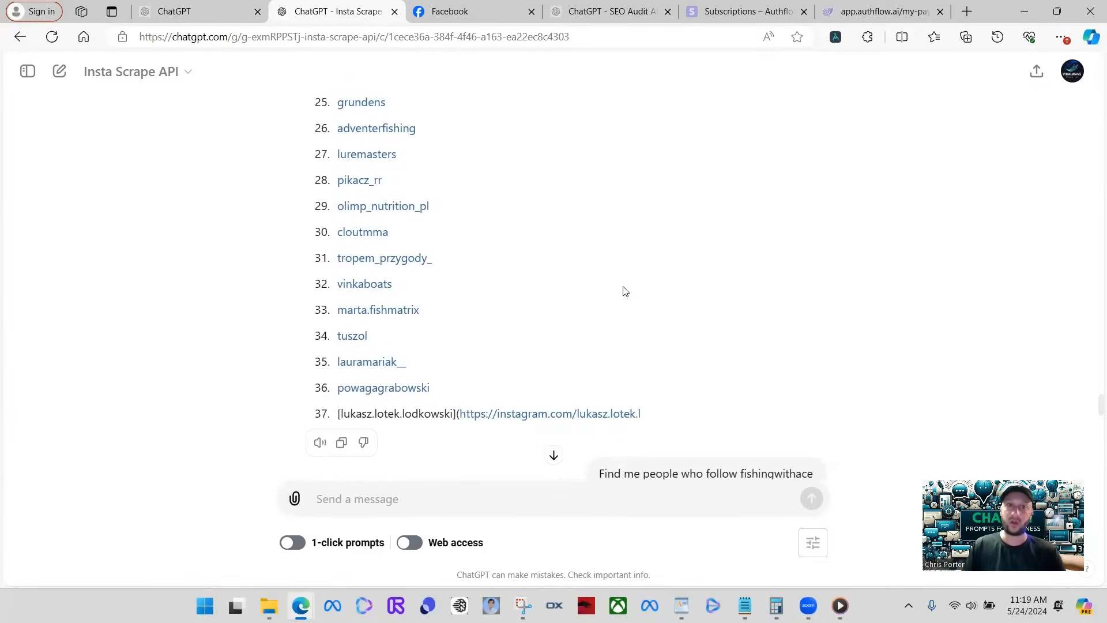
scroll(623, 289, up, 15)
scroll(622, 292, up, 20)
scroll(623, 292, up, 12)
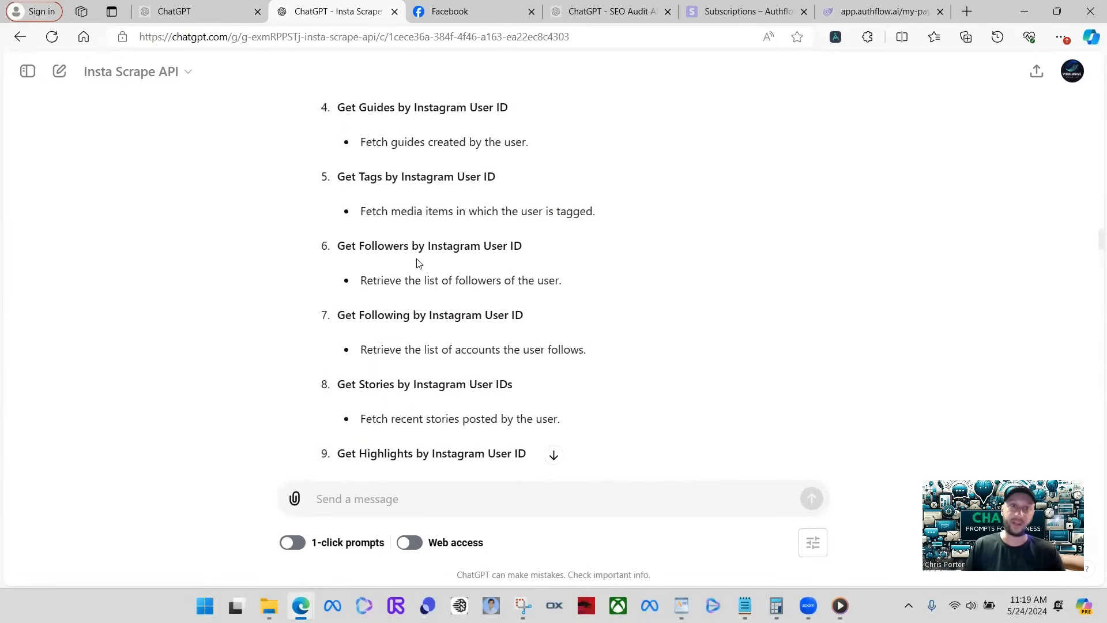
scroll(426, 262, down, 12)
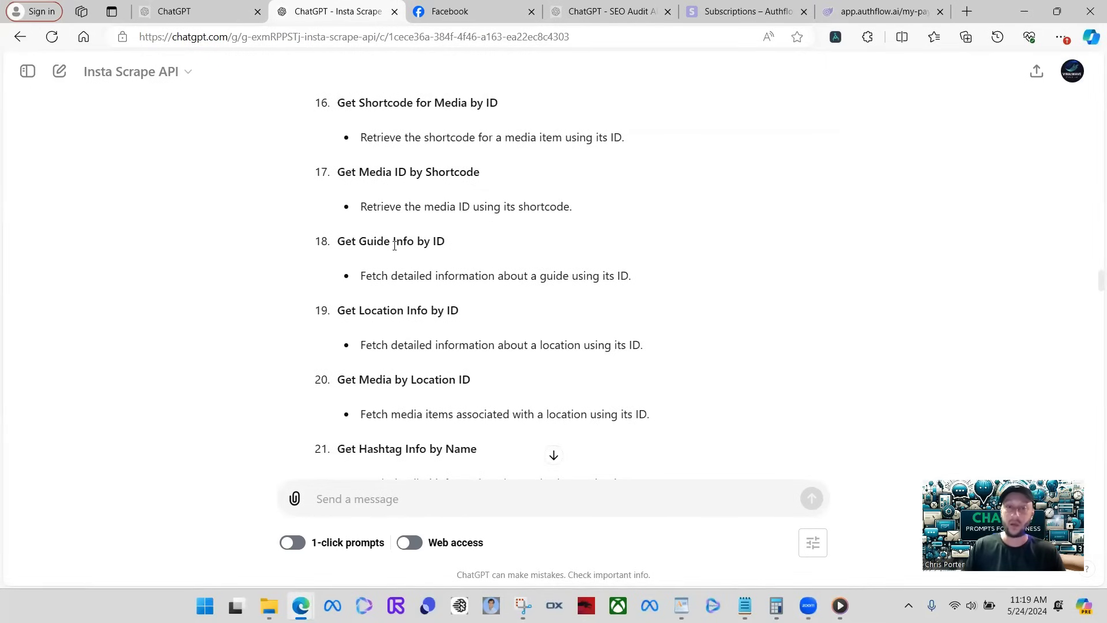
scroll(398, 254, down, 5)
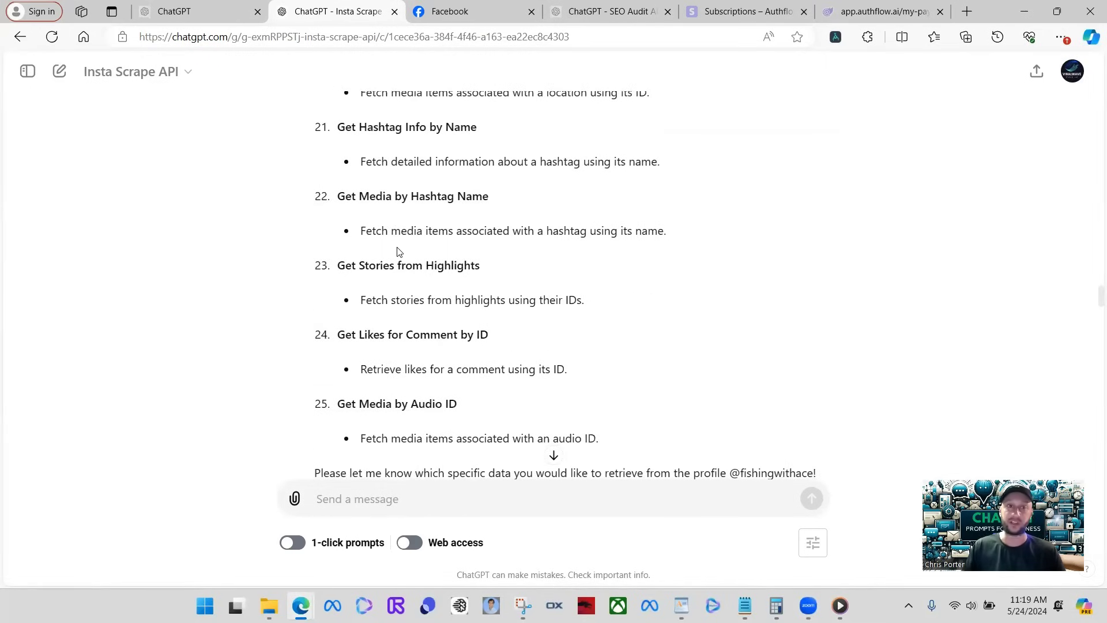
scroll(398, 252, down, 5)
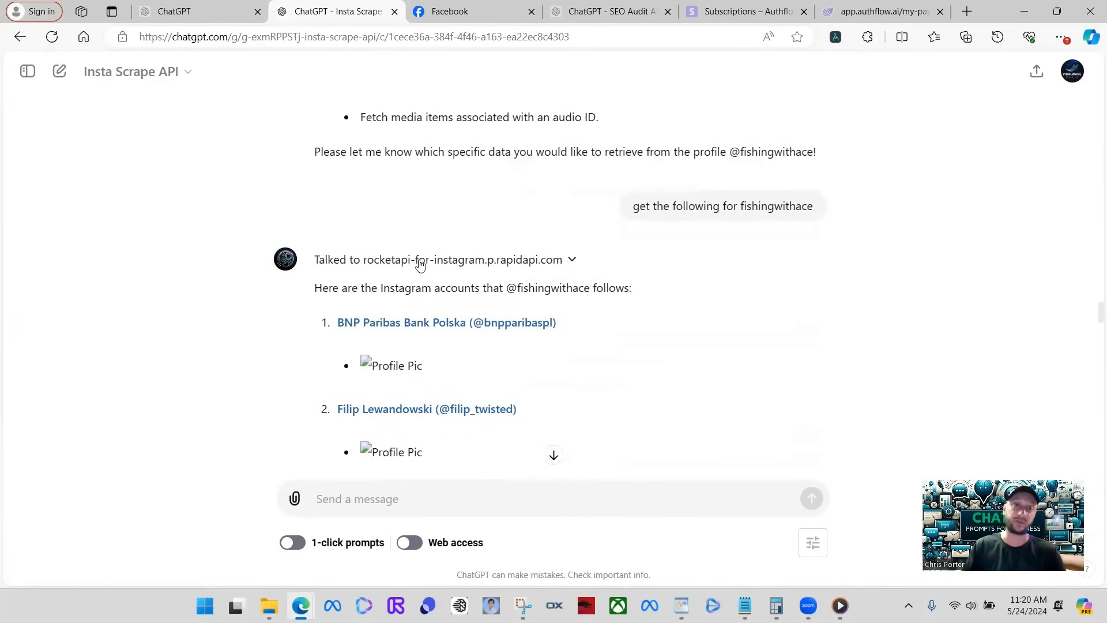
scroll(420, 265, down, 5)
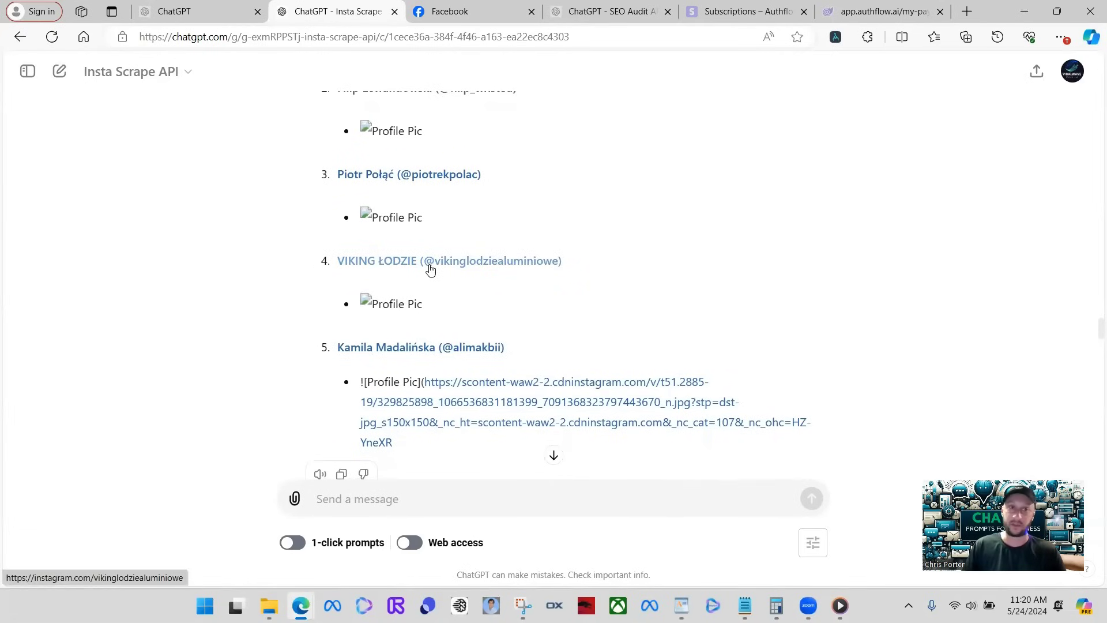
scroll(430, 270, down, 5)
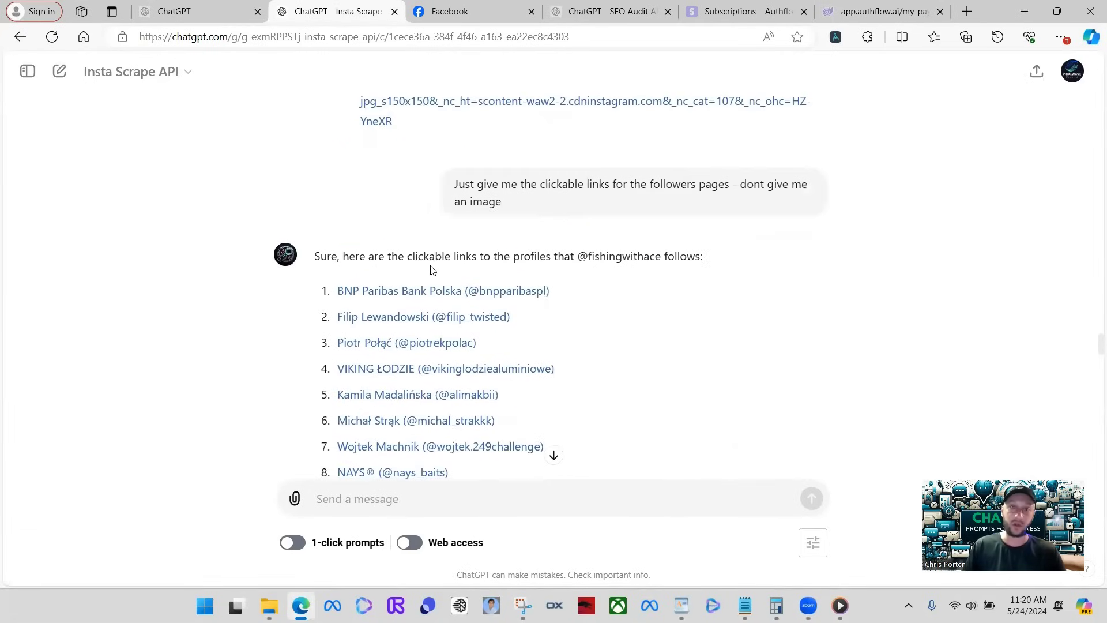
scroll(449, 277, down, 5)
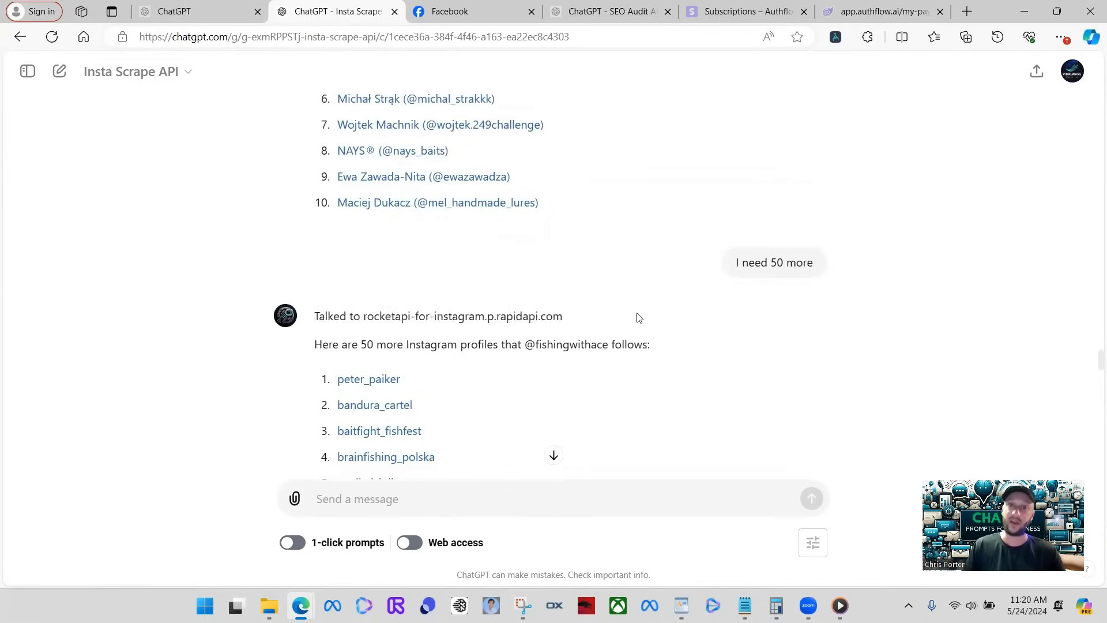
scroll(646, 323, down, 6)
scroll(652, 325, down, 15)
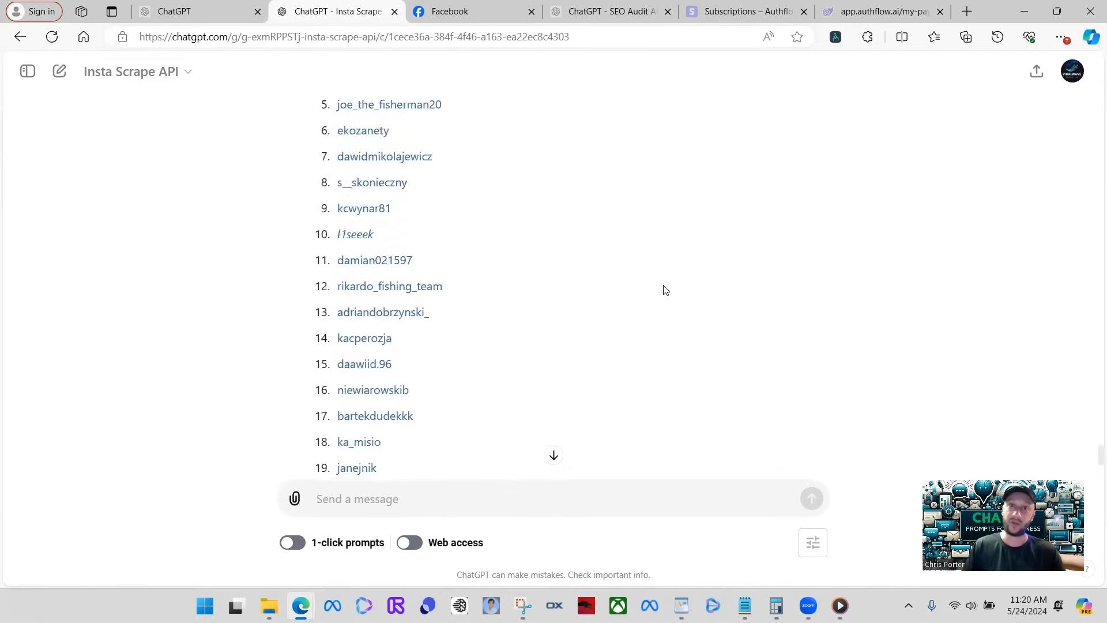